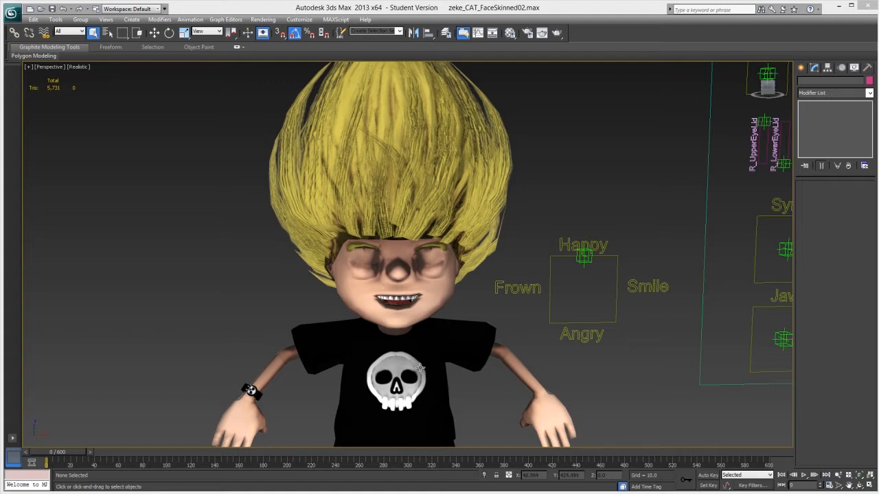
Step: Examine the character's face and facial controls in the Happy pose from different distances and angles
middle_click_drag(390, 311, 390, 318)
scroll(390, 317, "up", 3)
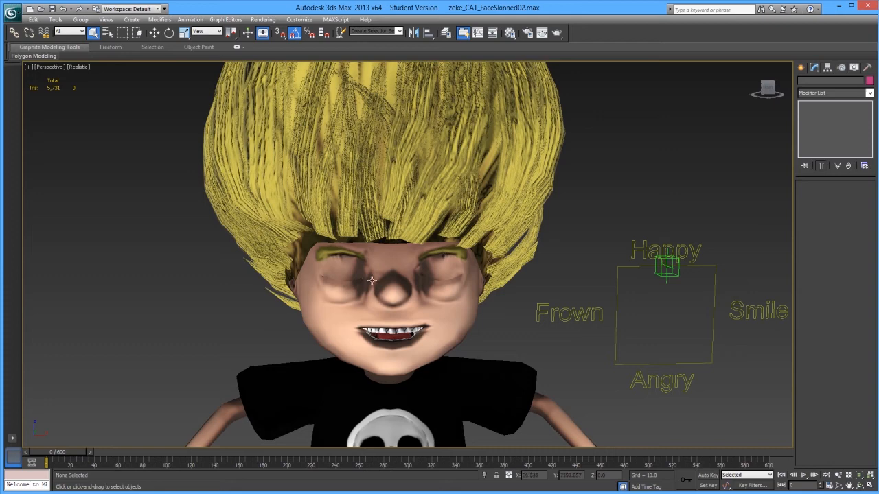
scroll(420, 309, "down", 2)
middle_click_drag(414, 301, 438, 283, "alt")
scroll(439, 283, "down", 2)
scroll(446, 276, "up", 1)
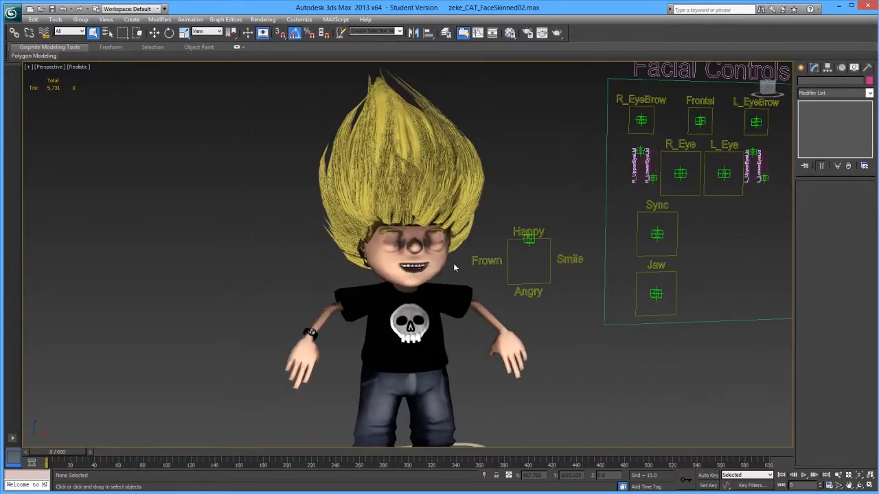
scroll(453, 259, "up", 2)
scroll(482, 224, "up", 2)
scroll(483, 226, "down", 3)
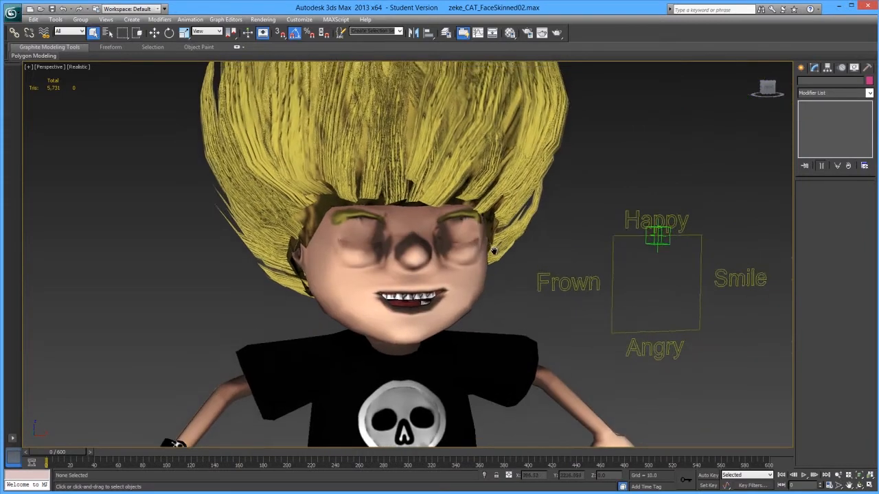
middle_click_drag(494, 266, 463, 293, "alt")
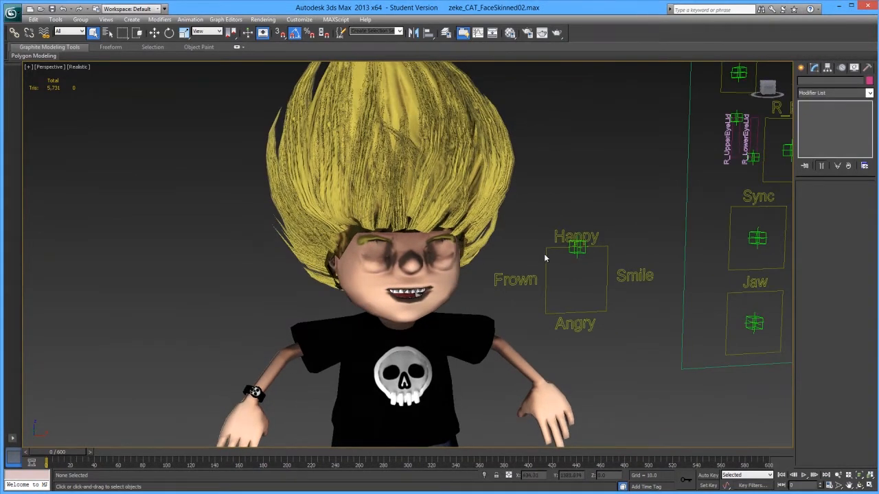
Step: Select the zeke mesh, show its edged faces, and select a cheek polygon at the Editable Poly level beneath Skin
left_click(433, 221)
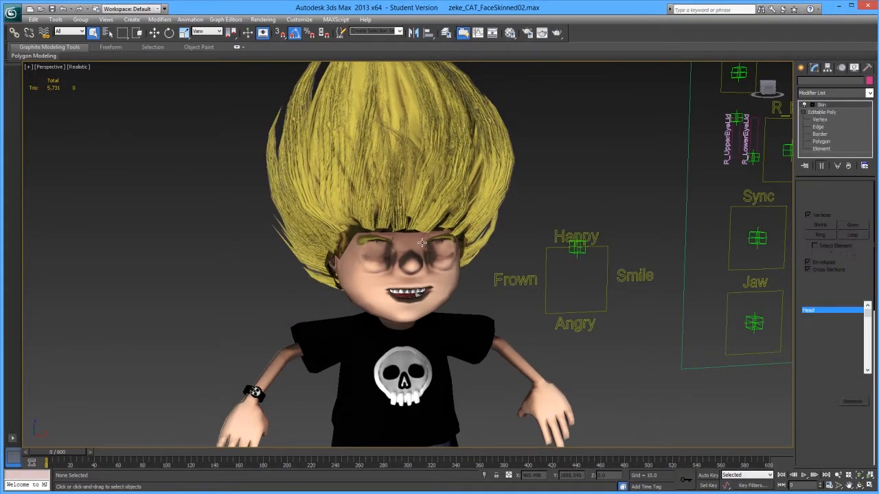
key("F4")
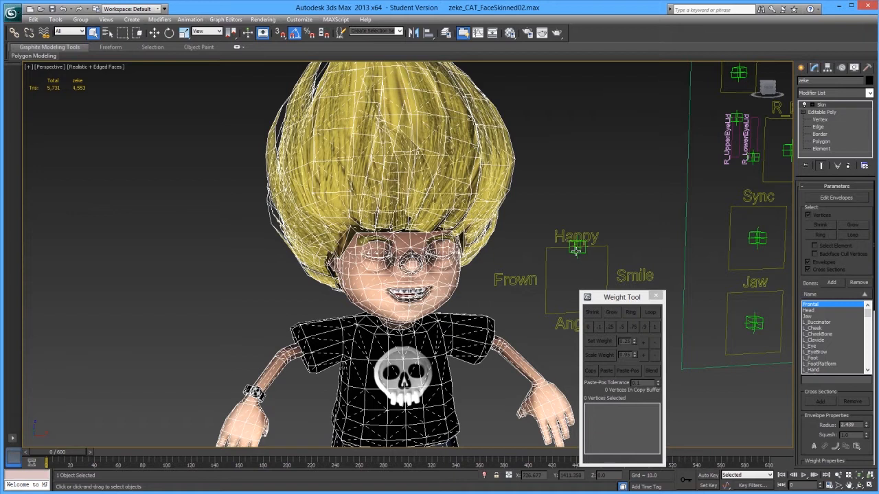
left_click(832, 113)
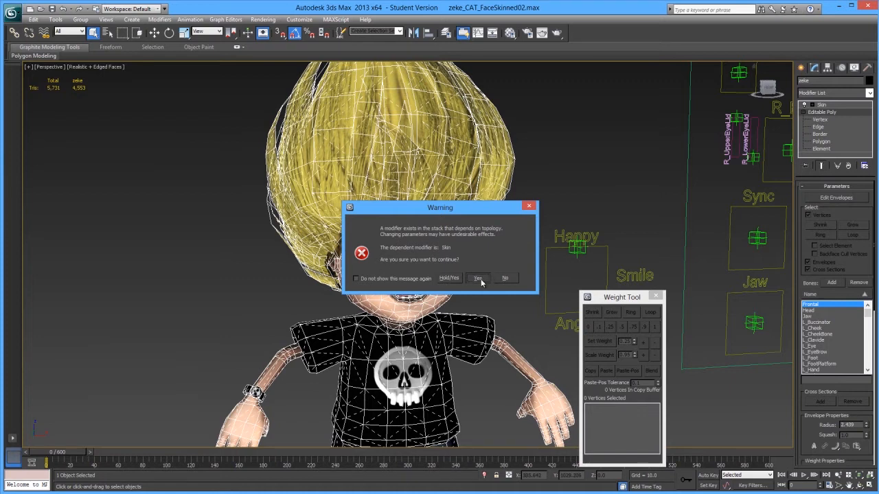
left_click(480, 279)
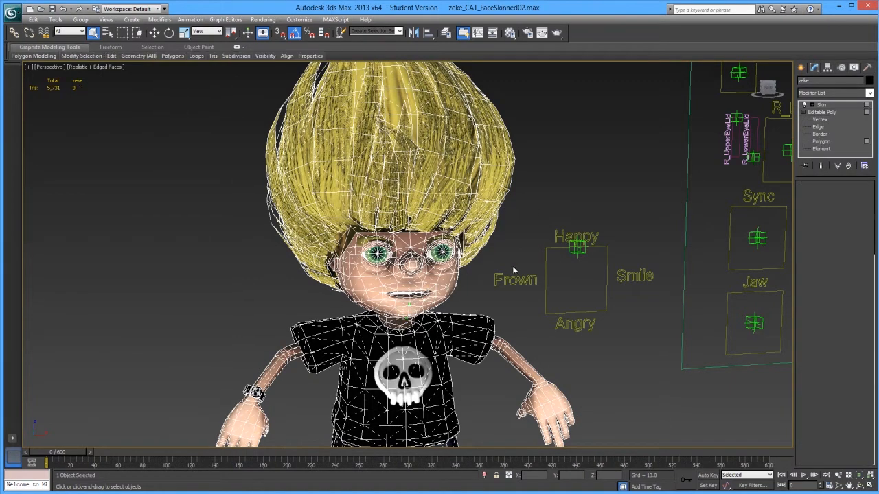
key("4")
left_click(444, 282)
scroll(415, 252, "up", 6)
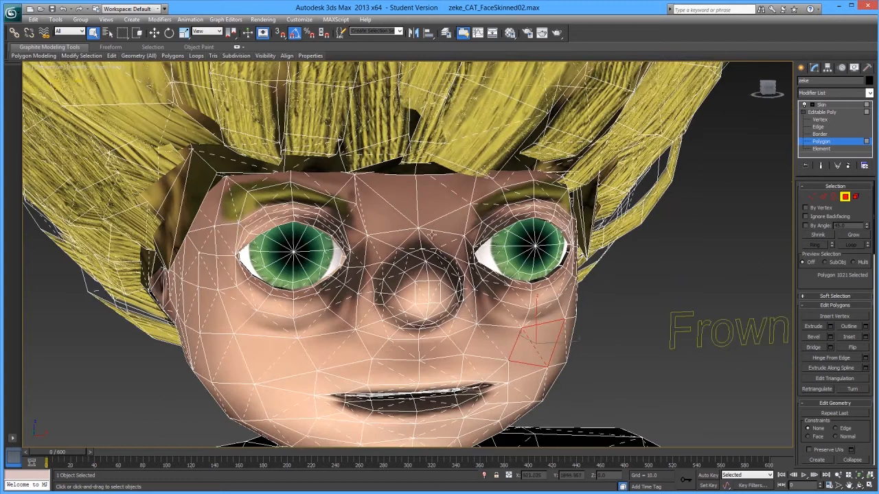
Step: Remove the diagonal edge on the forehead between the eyebrows and activate the edge Turn tool
left_click(823, 197)
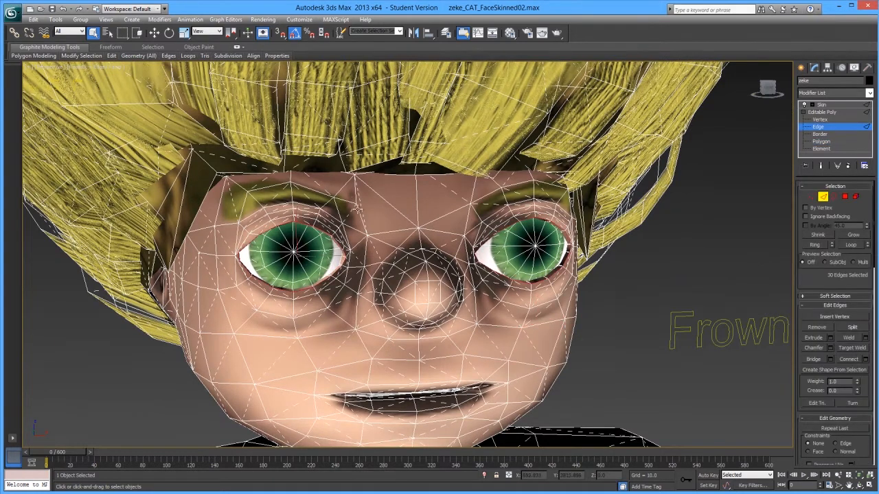
left_click(852, 403)
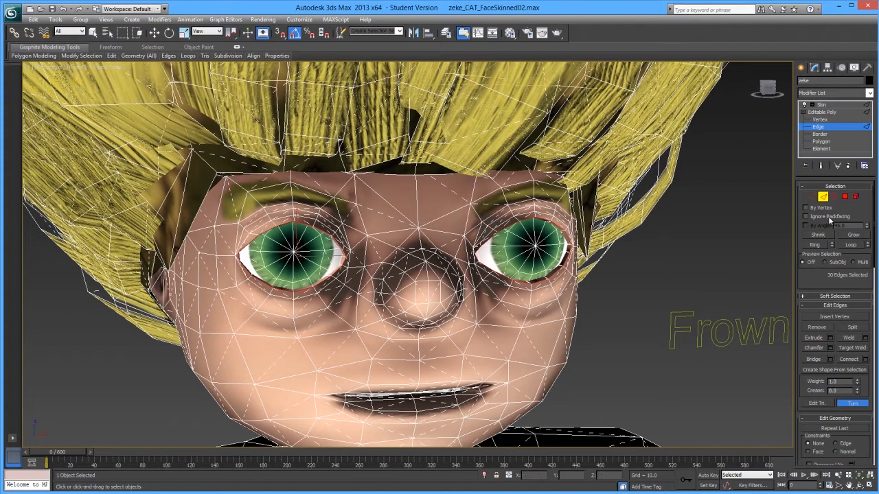
key("w")
left_click(379, 193)
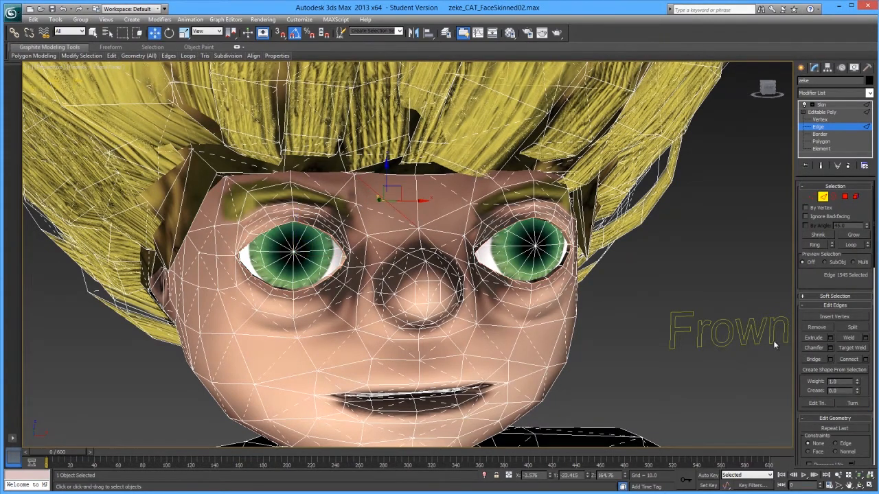
left_click(817, 327)
left_click(852, 403)
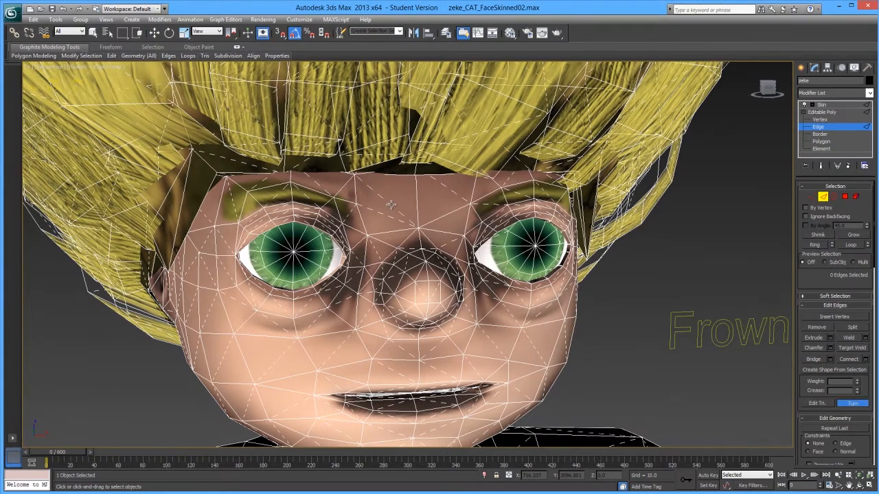
Step: Hide the edged faces, return to the mesh's Skin modifier, and close the Weight Tool
scroll(431, 237, "down", 3)
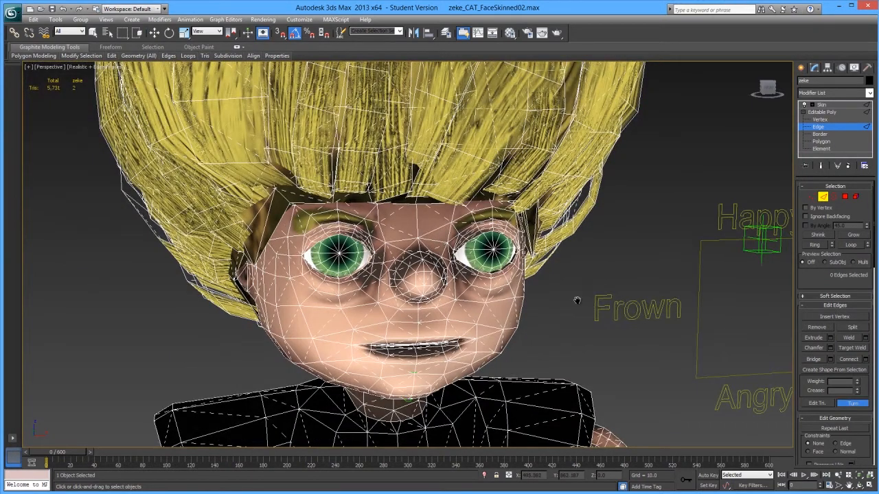
scroll(576, 300, "down", 2)
key("F4")
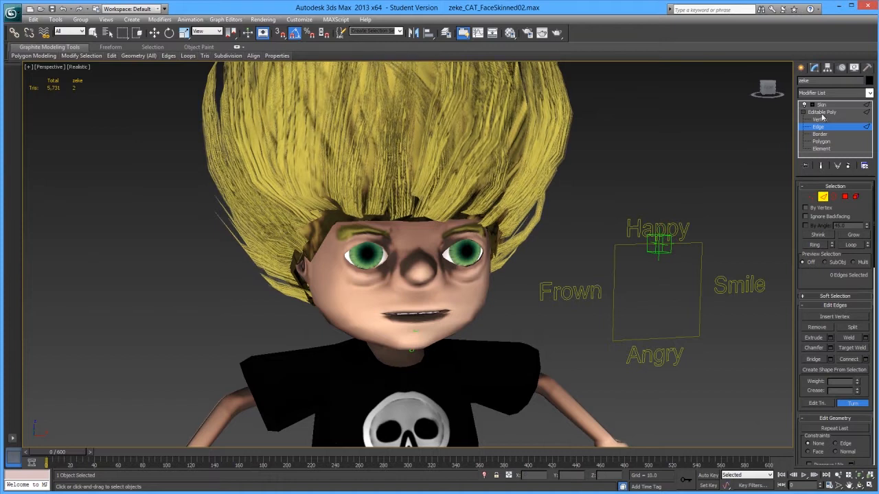
left_click(821, 105)
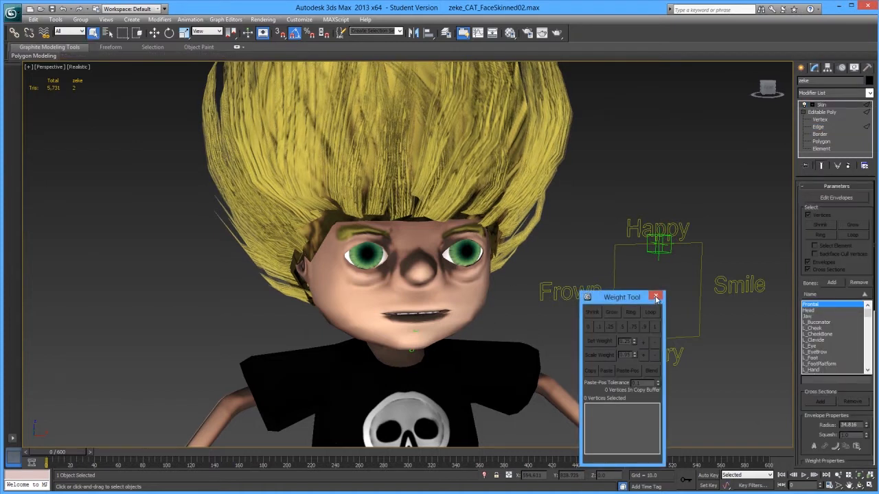
left_click(656, 298)
Step: Try to move the Emotions control upward and toggle the wireframe display to check the face
left_click(659, 245)
key("w")
mouse_move(657, 220)
left_mouse_down()
mouse_move(659, 254)
mouse_move(668, 236)
mouse_move(667, 252)
mouse_move(647, 162)
mouse_move(645, 302)
mouse_move(648, 191)
left_mouse_up()
key("F3")
key("F3")
key("F3")
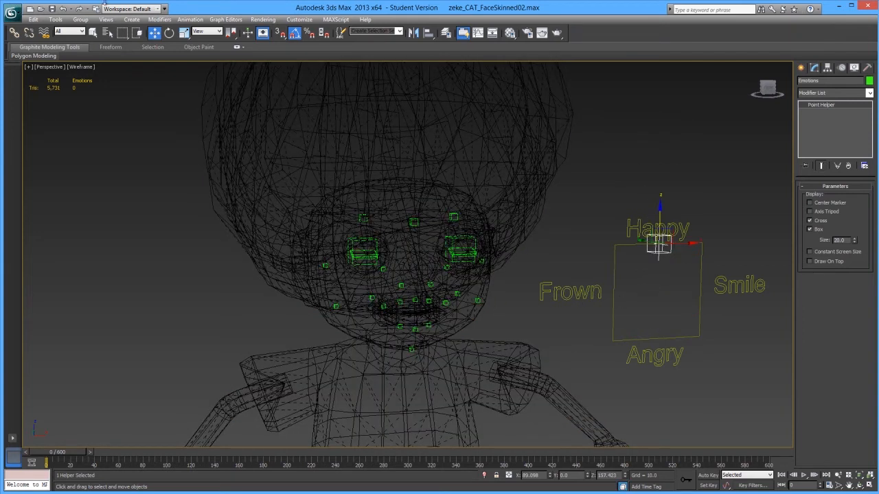
Step: Reload zeke_CAT_FaceSkinned02.max without saving the changes
left_click(13, 13)
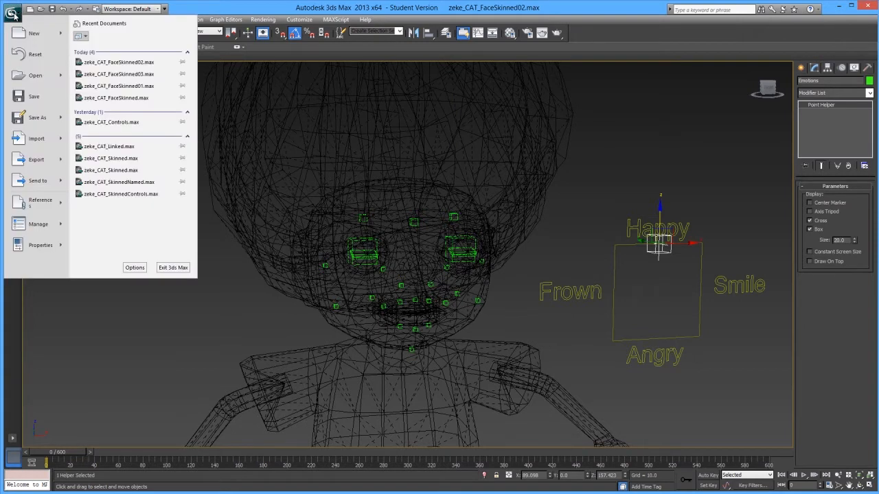
left_click(116, 61)
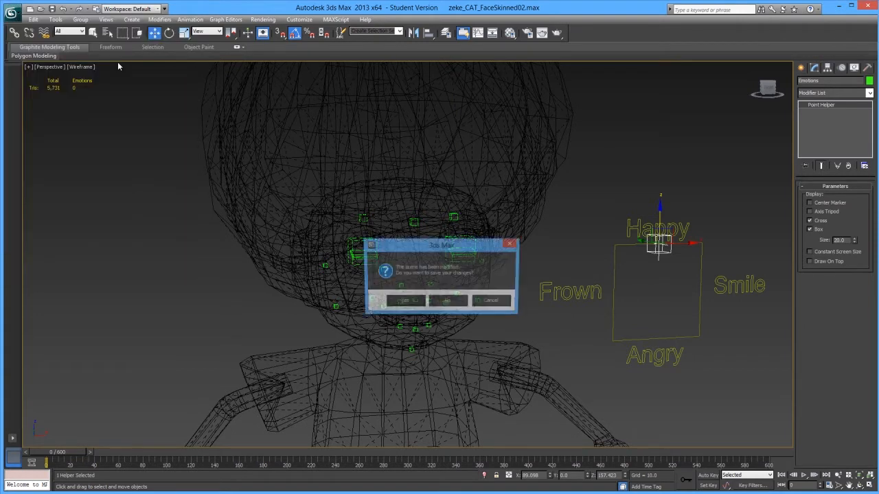
left_click(447, 302)
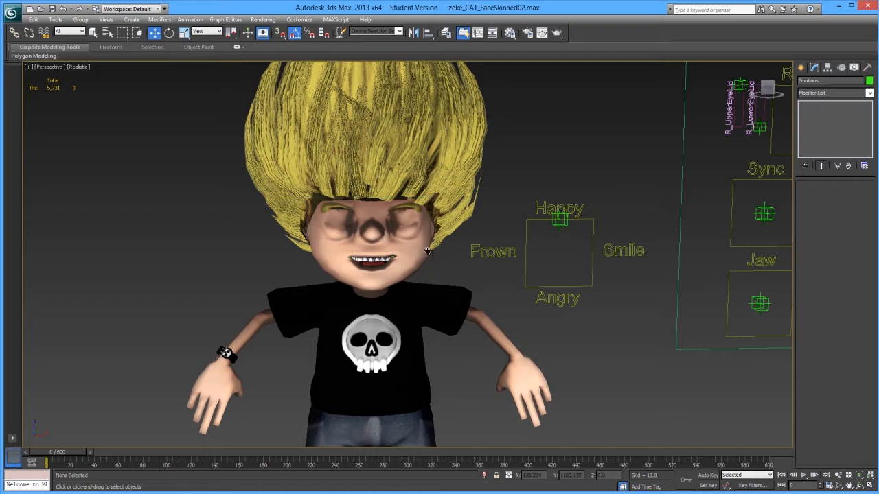
Step: Align the Emotions control to its surrounding rectangle, matching X, Y and Z position by pivot point and orientation on all axes
middle_click_drag(428, 252, 439, 250)
scroll(481, 263, "up", 2)
middle_click_drag(539, 247, 542, 263)
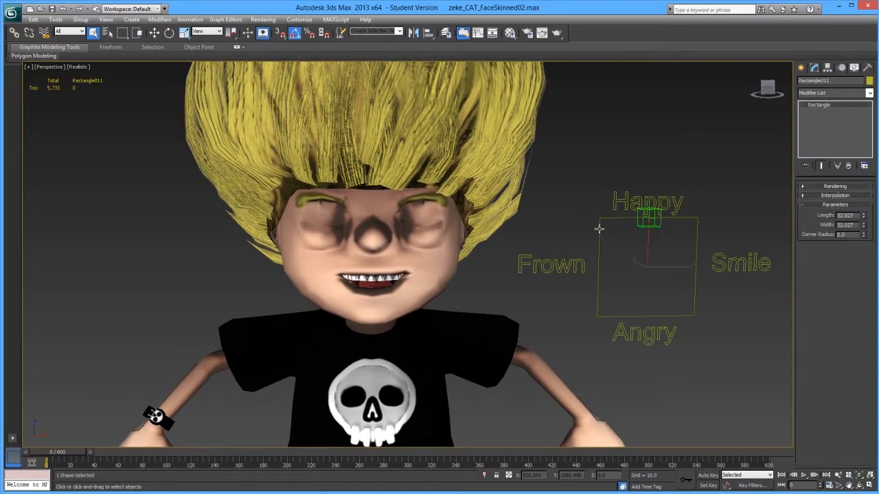
left_click(640, 224)
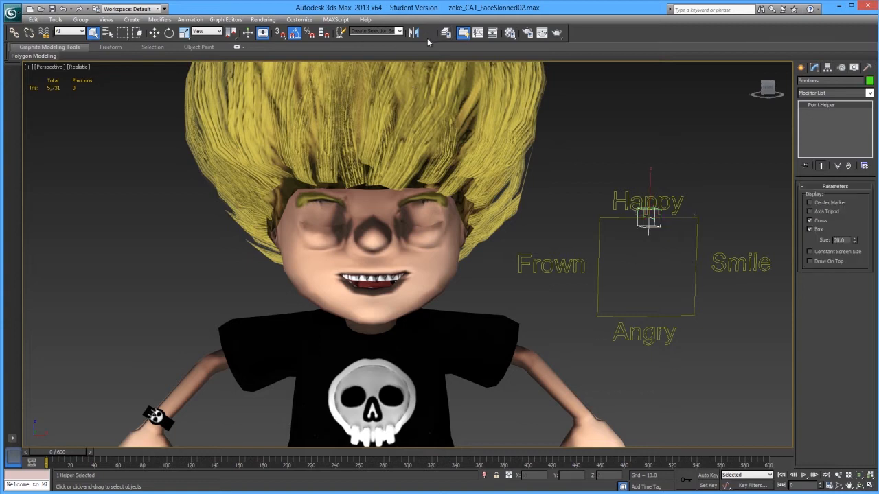
left_click(429, 32)
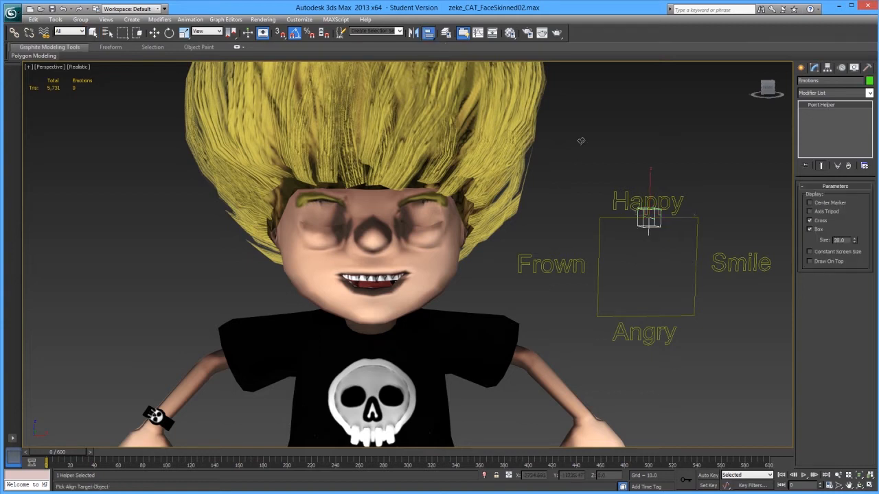
left_click(610, 219)
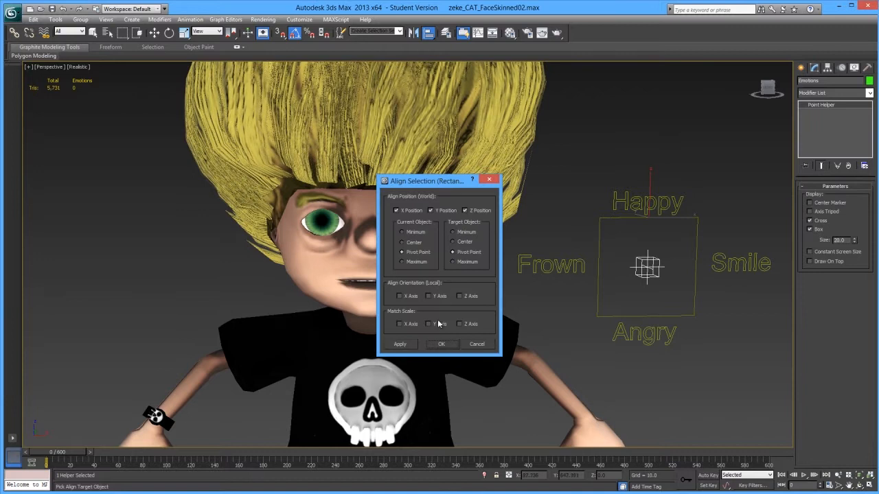
left_click(400, 296)
left_click(428, 296)
left_click(459, 296)
left_click(439, 343)
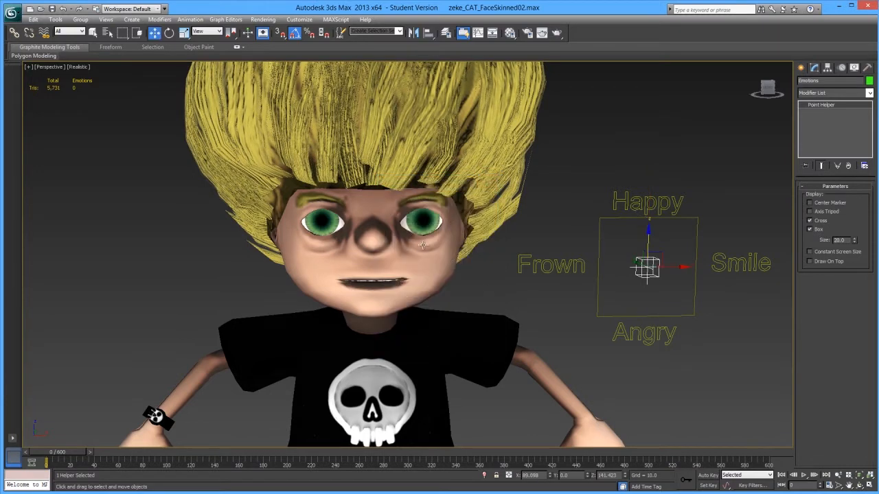
Step: Turn off Always Deform in the zeke mesh's Skin modifier
scroll(422, 244, "down", 3)
middle_click_drag(423, 245, 449, 280, "alt")
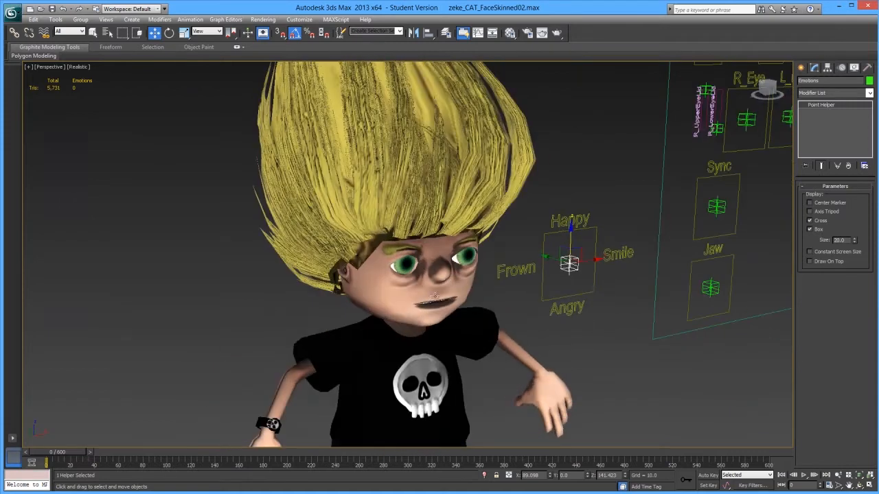
scroll(436, 297, "down", 3)
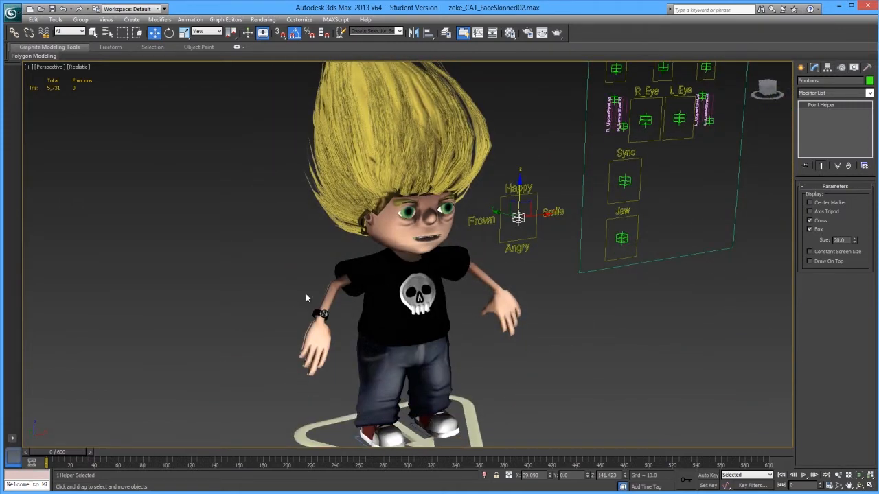
scroll(398, 248, "up", 3)
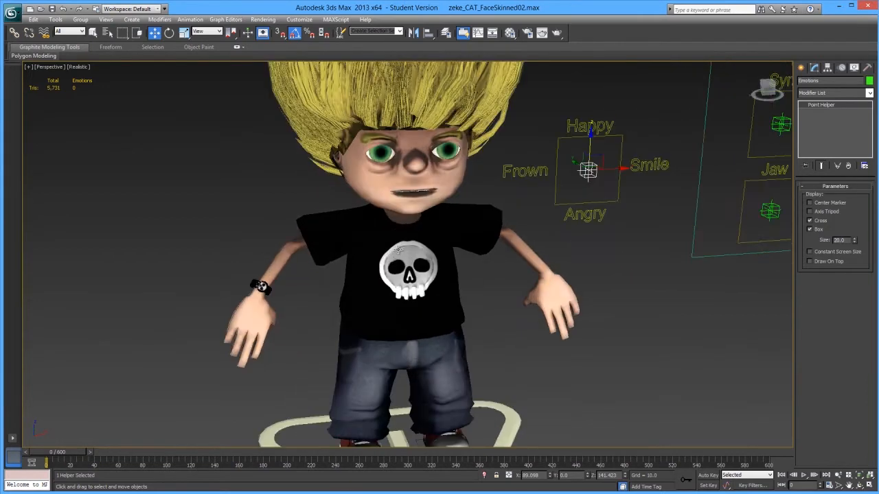
middle_click_drag(395, 258, 381, 283)
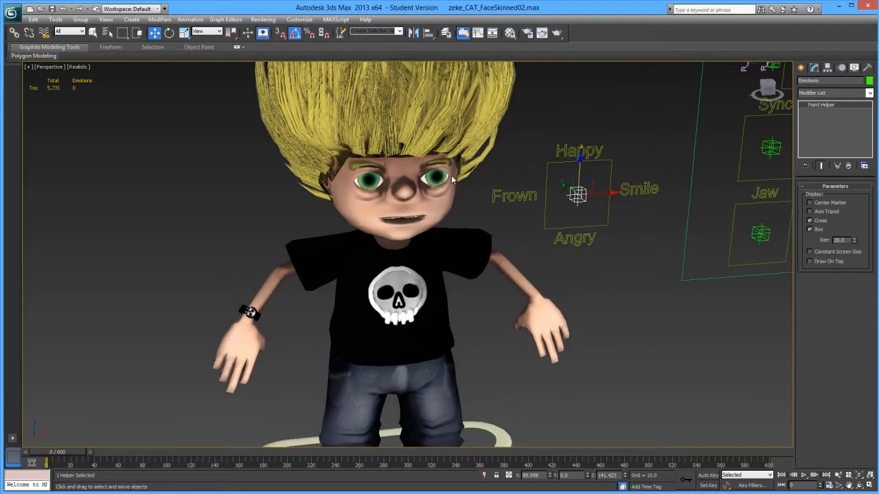
left_click(438, 241)
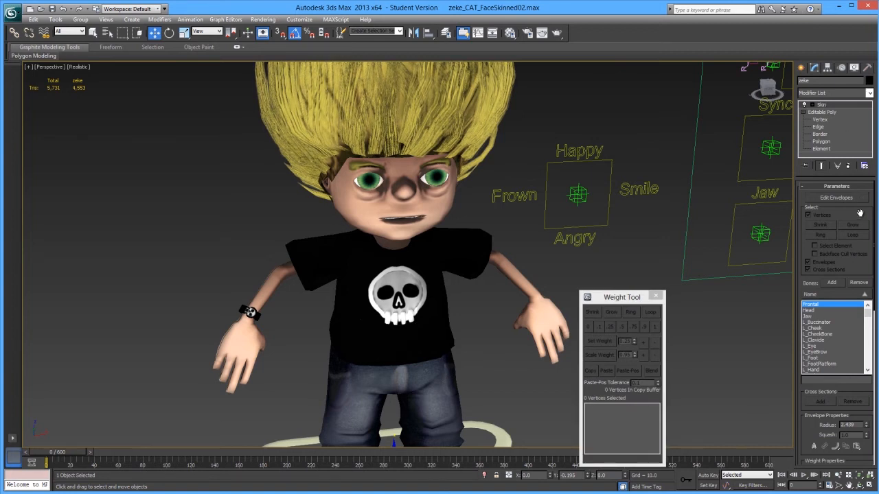
left_click_drag(859, 215, 779, 58)
left_click(806, 388)
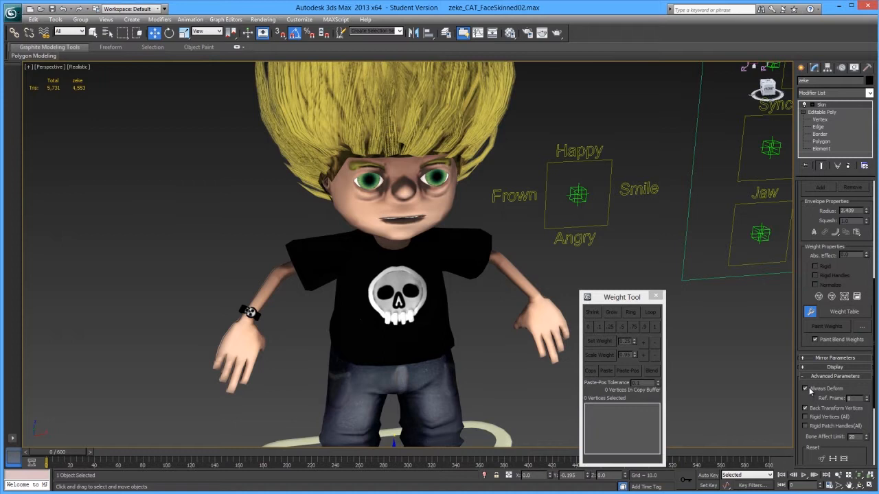
Step: Copy the zeke mesh's Skin modifier and collapse its entire modifier stack, accepting the warning
right_click(829, 104)
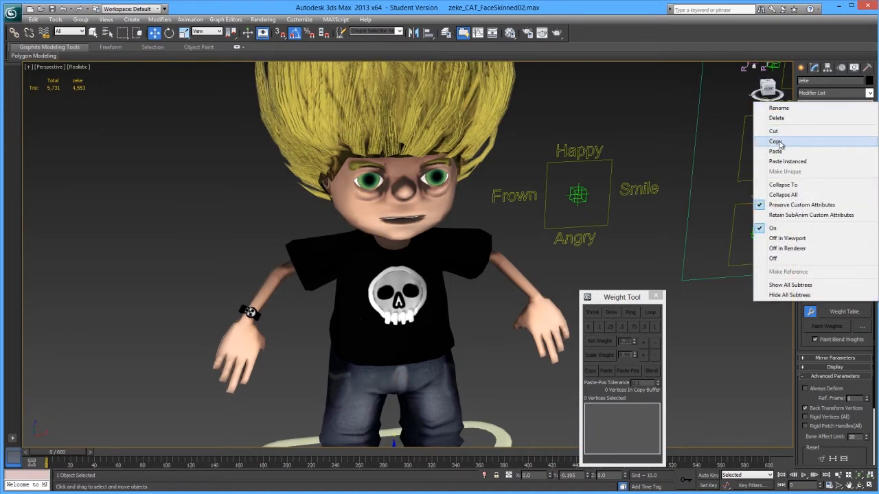
left_click(781, 143)
right_click(829, 109)
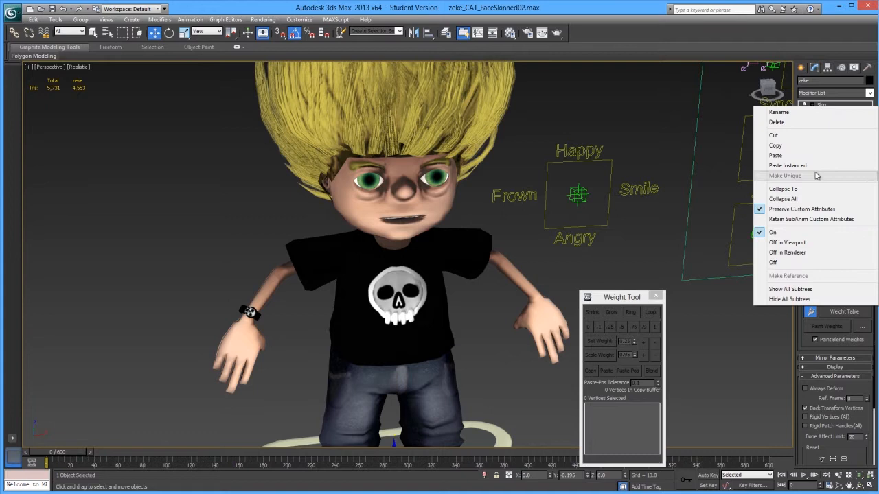
left_click(791, 201)
left_click(483, 279)
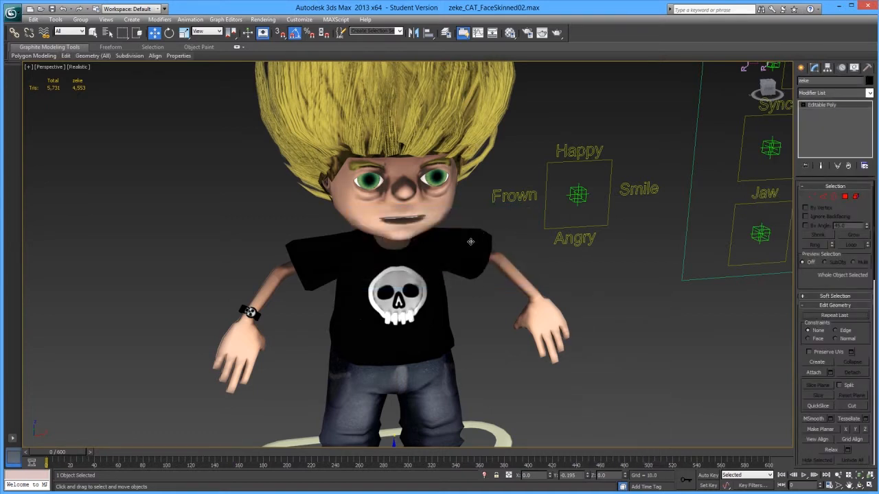
Step: Display zeke's face with edged faces and switch the Editable Poly to edge editing with the Turn tool active
scroll(477, 238, "up", 5)
key("F4")
left_click(844, 196)
left_click(822, 196)
middle_click_drag(422, 205, 414, 292)
scroll(414, 292, "up", 5)
scroll(368, 203, "down", 1)
middle_click_drag(381, 196, 416, 243)
scroll(416, 243, "up", 3)
left_click(852, 404)
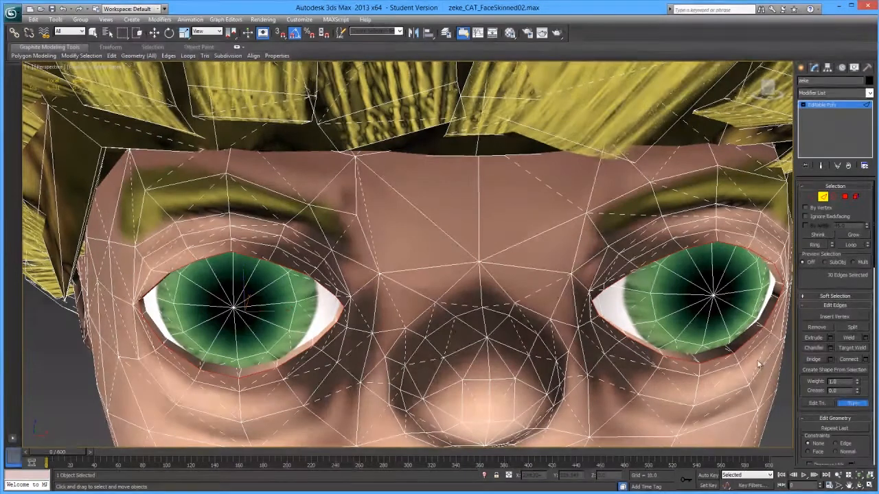
Step: Remove the diagonal forehead edge running from the center vertex above the nose up to the hairline on the character's right side
right_click(408, 192)
left_click(405, 198)
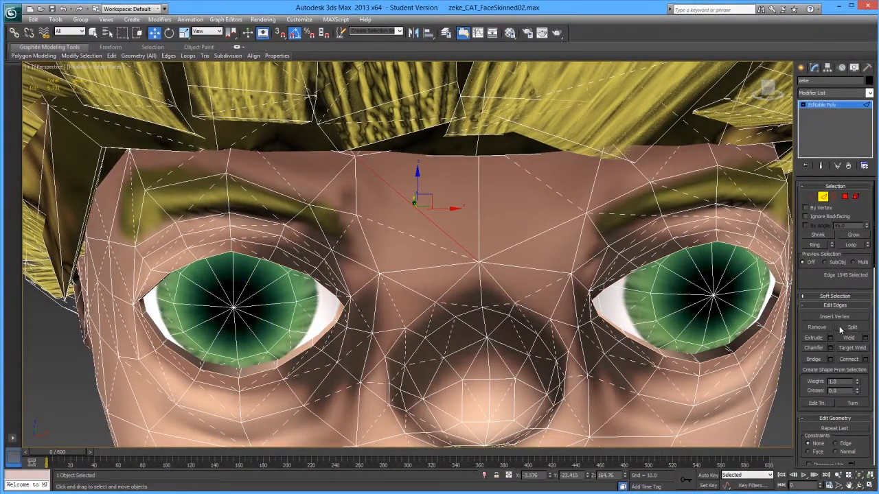
left_click(838, 403)
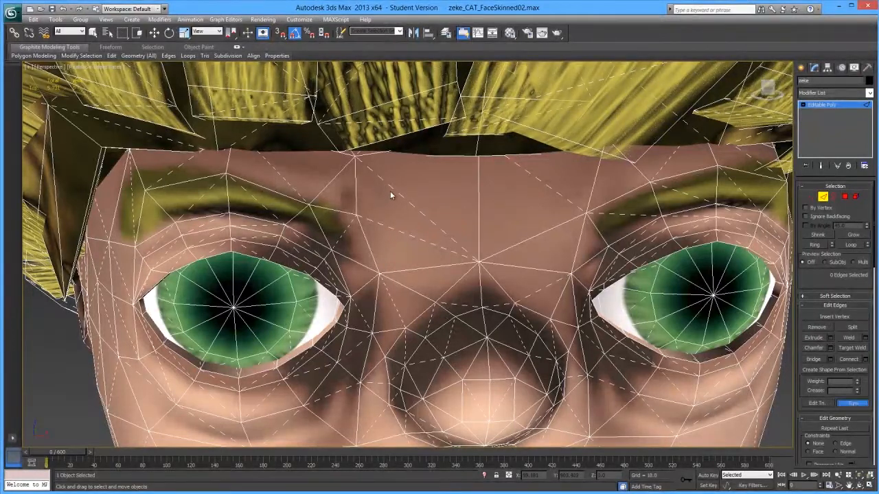
key("f")
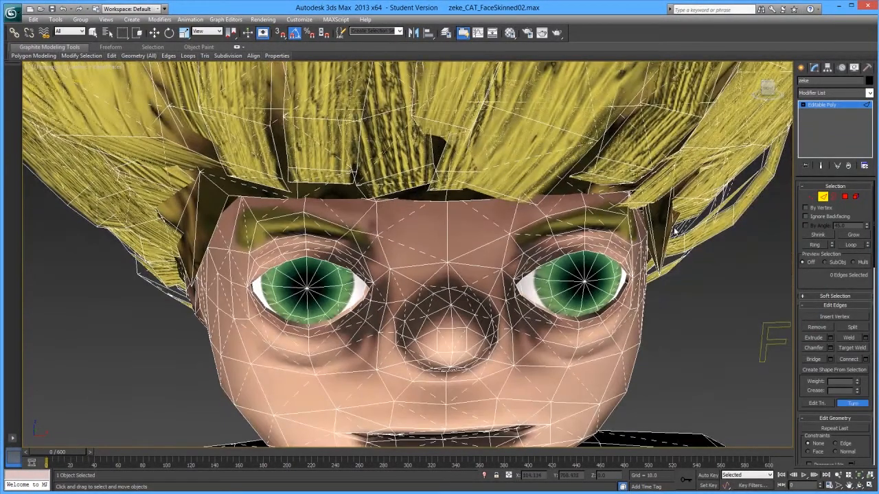
Step: Cut a new edge from the center forehead vertex above the nose to the inner brow vertex on the character's right side
left_click(844, 197)
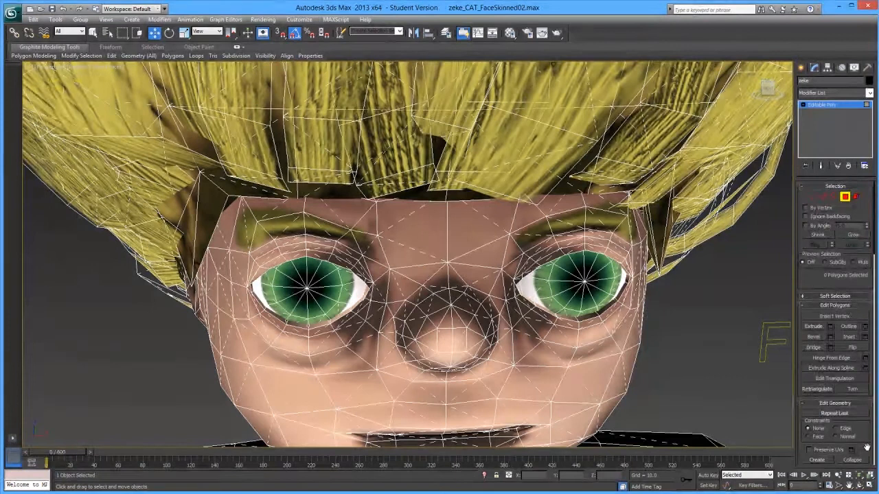
scroll(852, 361, "down", 5)
left_click(852, 388)
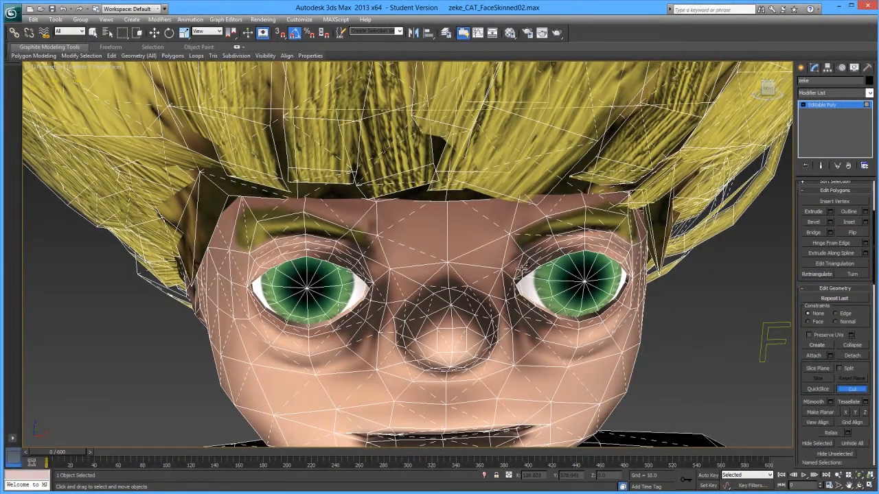
left_click(448, 262)
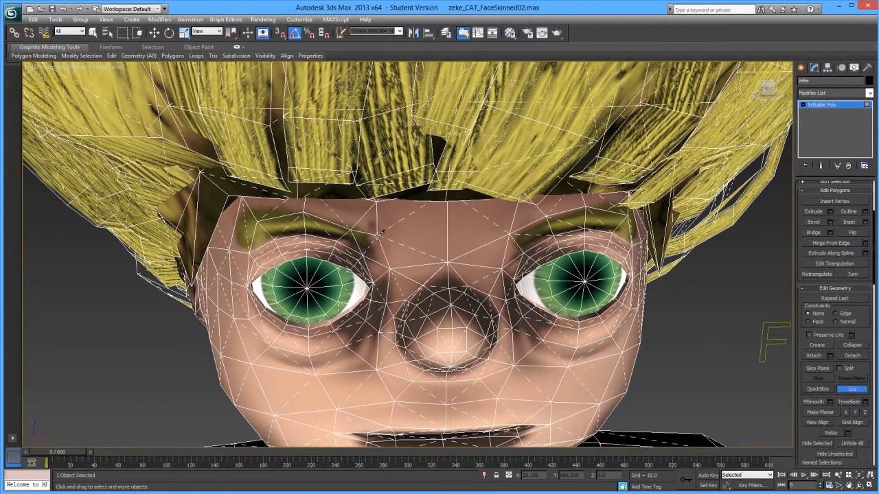
left_click(377, 236)
right_click(484, 277)
middle_click_drag(450, 233, 446, 254)
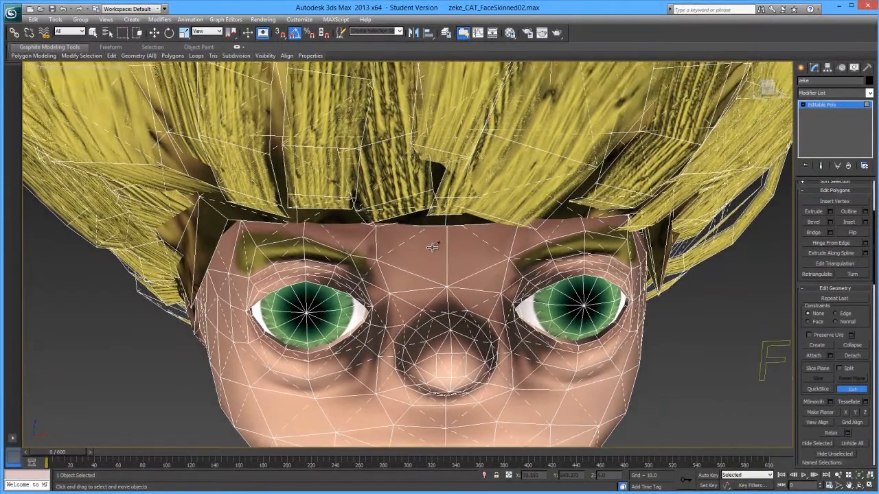
Step: Switch the mesh to vertex editing with the Move tool and select the hairline vertex above the character's right inner brow
left_click(802, 104)
left_click(812, 106)
left_click(814, 114)
key("w")
left_click(374, 222)
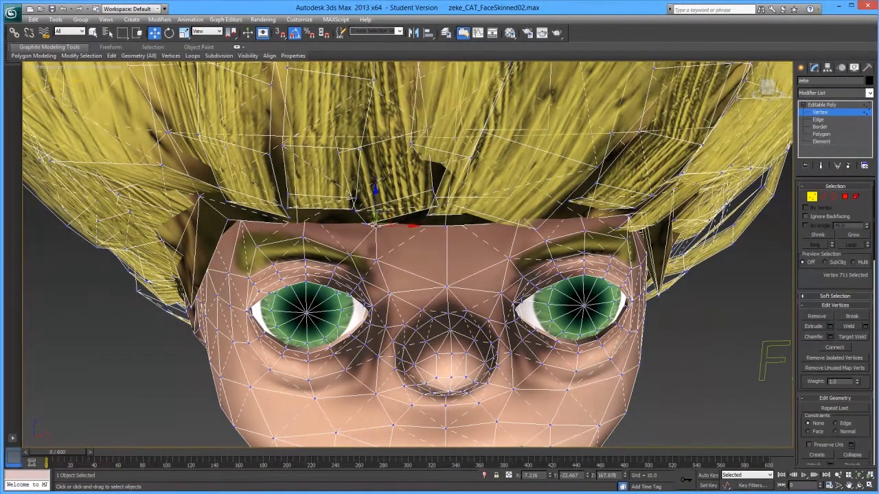
Step: Copy the opposite hairline vertex's Z position to the vertex on the character's right side, setting it to 168.748
left_click(521, 213)
double_click(601, 476)
key("ctrl+c")
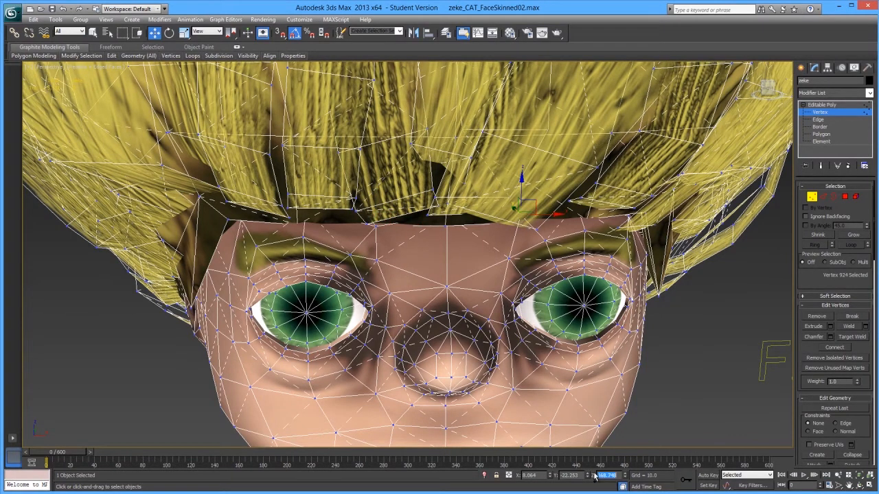
left_click(374, 223)
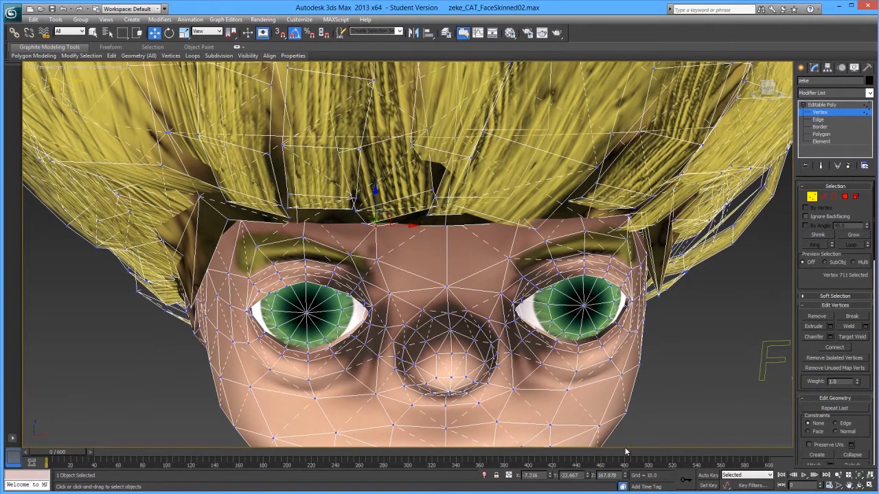
double_click(612, 475)
key("ctrl+v")
key("Return")
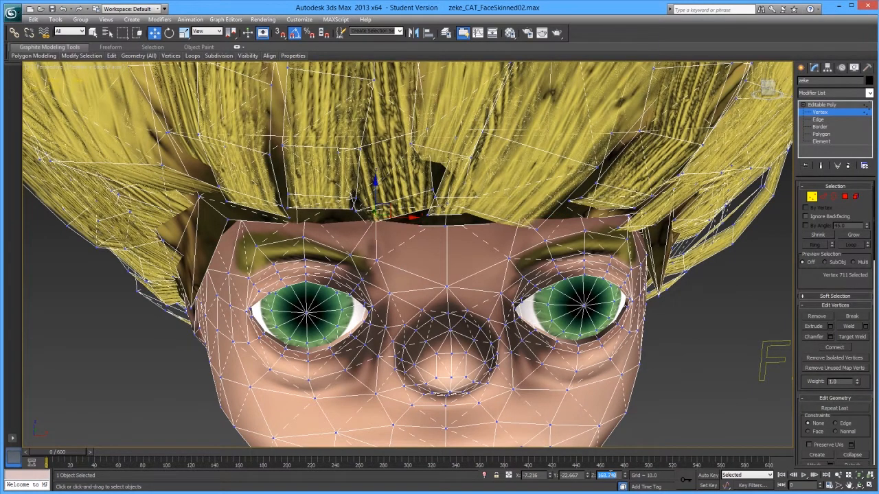
Step: Match the right-side hairline vertex's Y position to its opposite vertex at -22.253
left_click(521, 204)
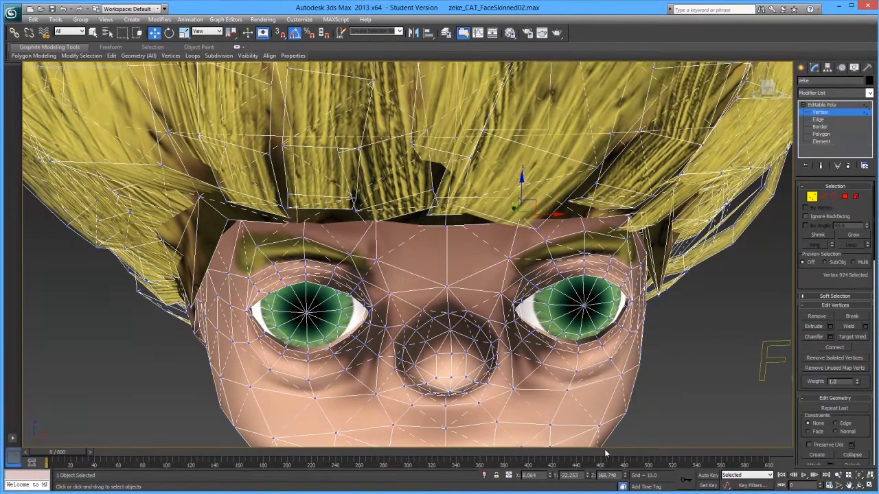
double_click(567, 475)
key("ctrl+c")
left_click(376, 214)
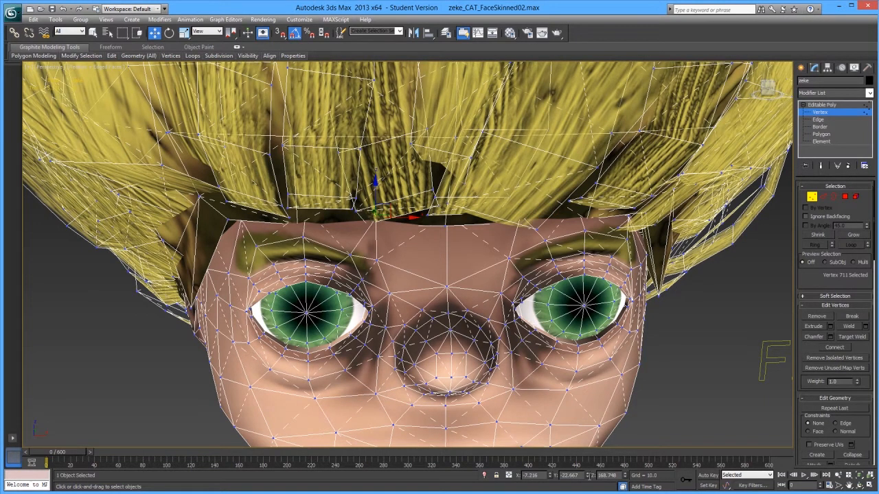
double_click(577, 474)
key("ctrl+v")
key("Return")
Step: Mirror the opposite vertex's X position onto the right-side hairline vertex, setting X to -8.064
key("ctrl+c")
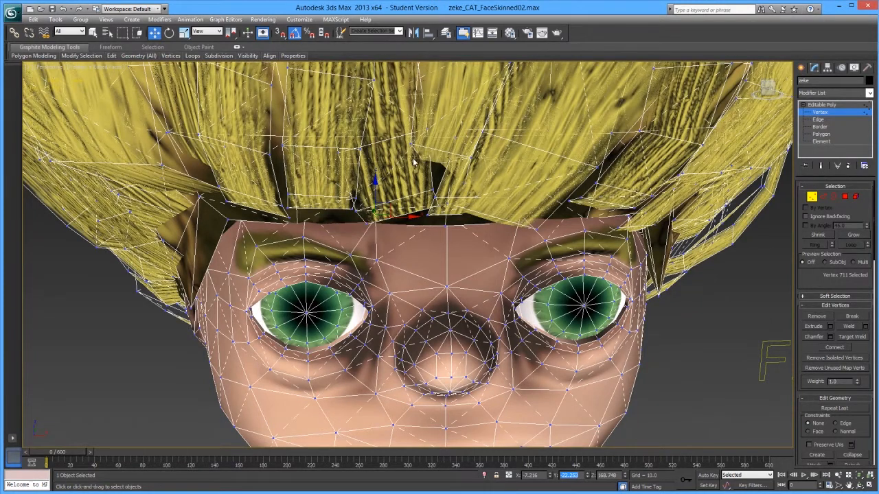
left_click(521, 217)
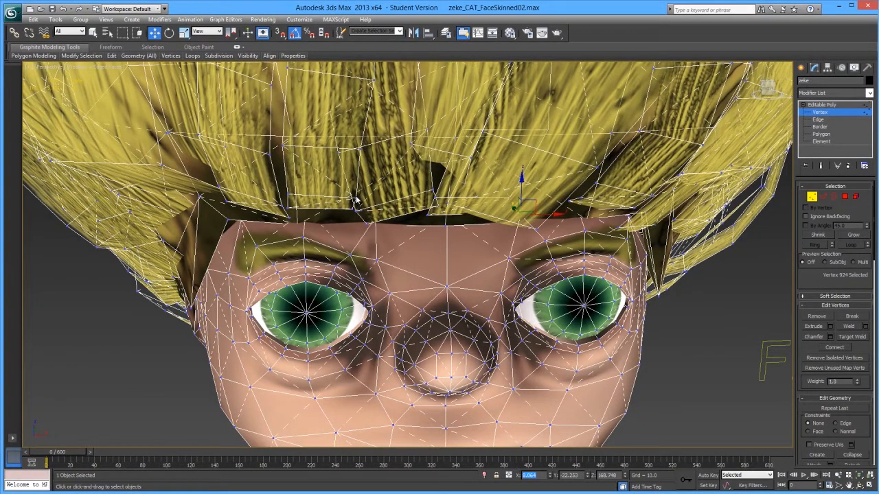
key("ctrl+z")
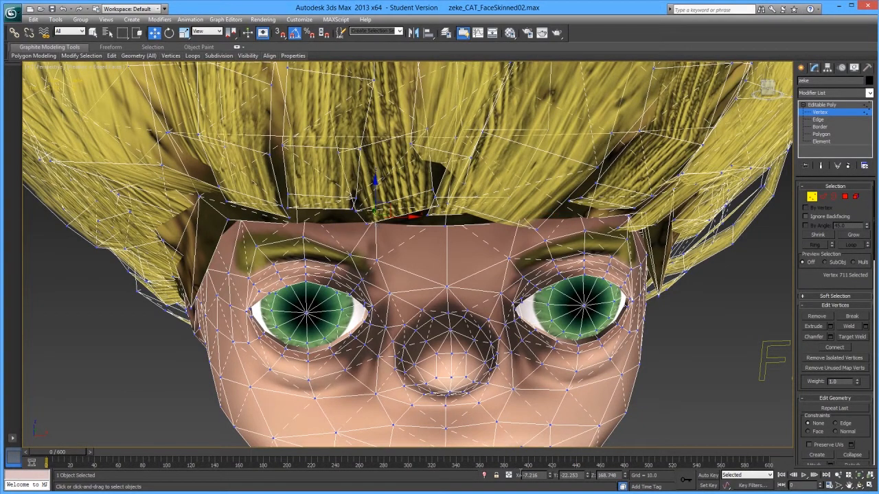
key("Return")
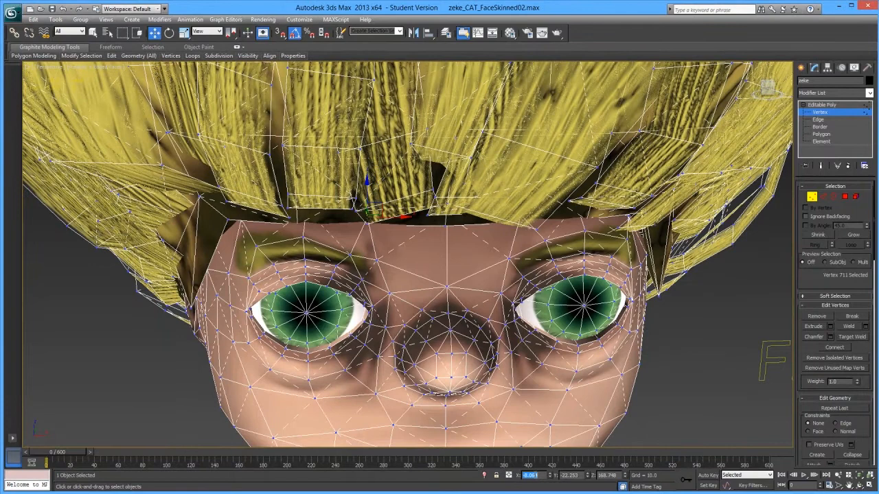
Step: Undo the X, Y and Z position changes made to the right-side hairline vertex
left_click_drag(862, 443, 827, 367)
mouse_move(411, 261)
middle_mouse_down("alt")
mouse_move(484, 258)
mouse_move(357, 247)
mouse_move(413, 256)
middle_mouse_up("alt")
key("ctrl+z")
key("ctrl+z")
key("ctrl+z")
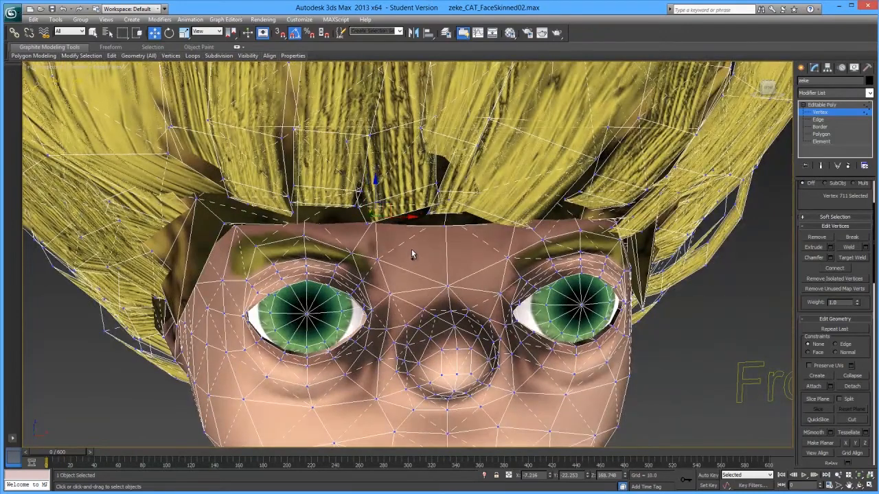
key("ctrl+y")
key("ctrl+y")
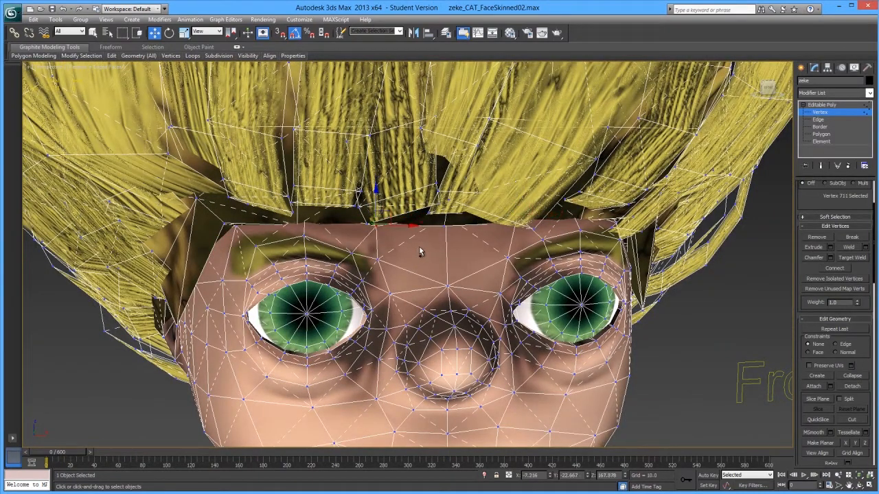
Step: Turn on Preserve UVs and set the right-side hairline vertex's Z position to 168.748, copied from its opposite vertex
mouse_move(418, 245)
middle_mouse_down()
mouse_move(408, 256)
mouse_move(405, 245)
middle_mouse_up()
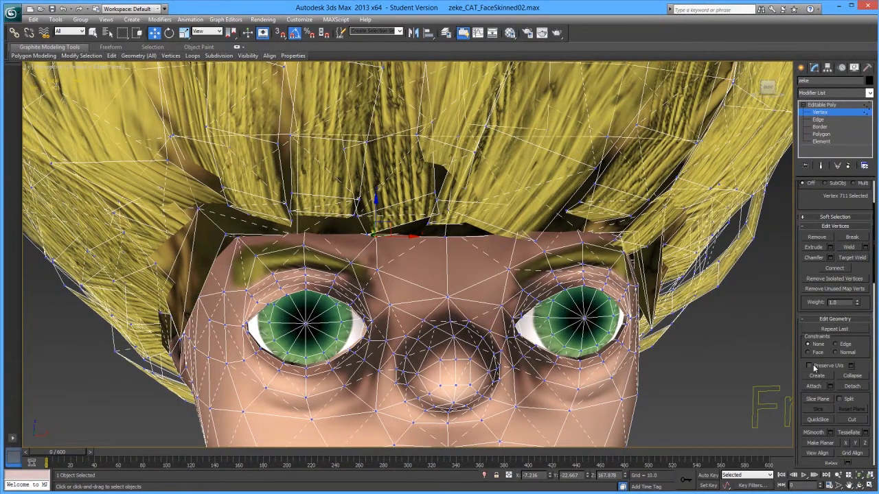
left_click(519, 227)
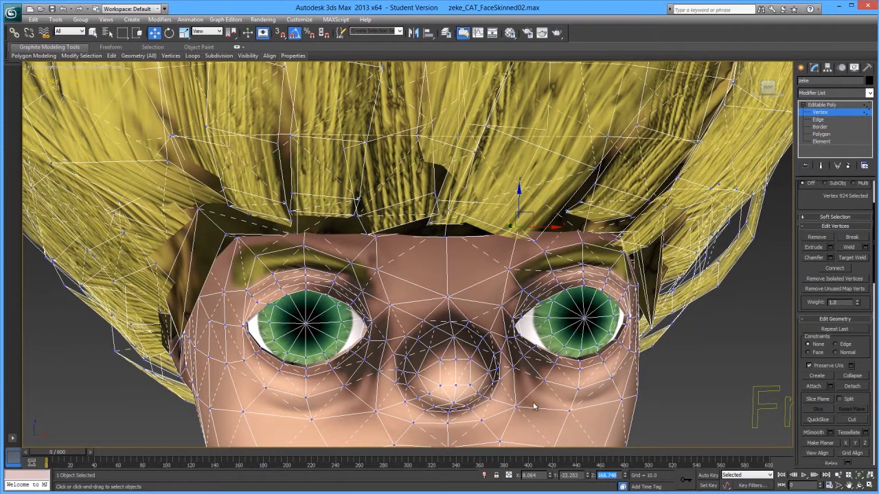
left_click(375, 234)
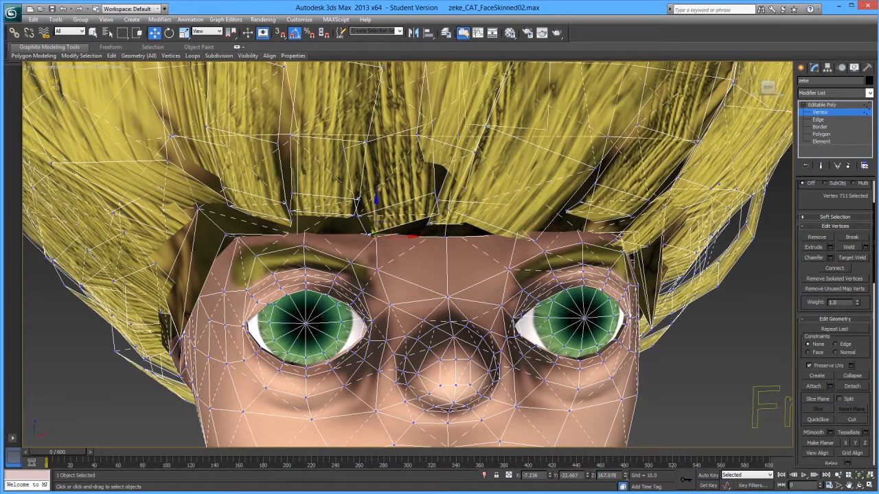
double_click(606, 475)
type("168.748")
key("Return")
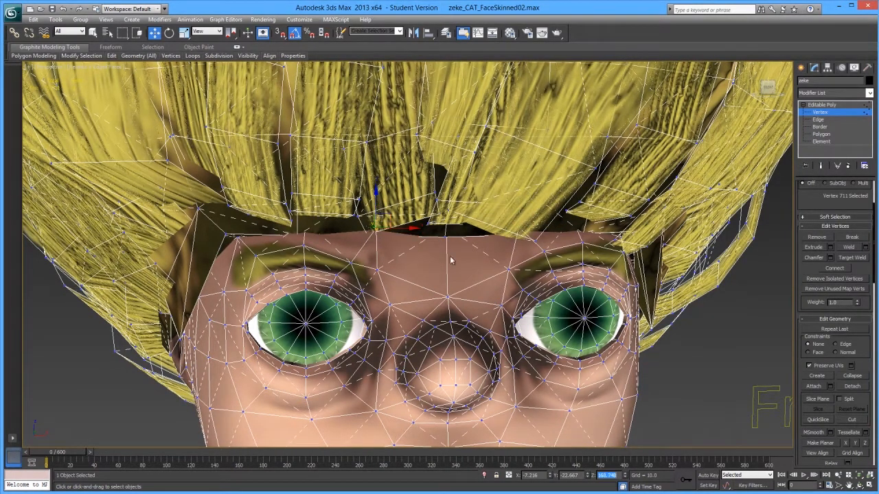
Step: Set the right-side hairline vertex's Y position to -22.253, copied from the opposite hairline vertex
left_click(518, 232)
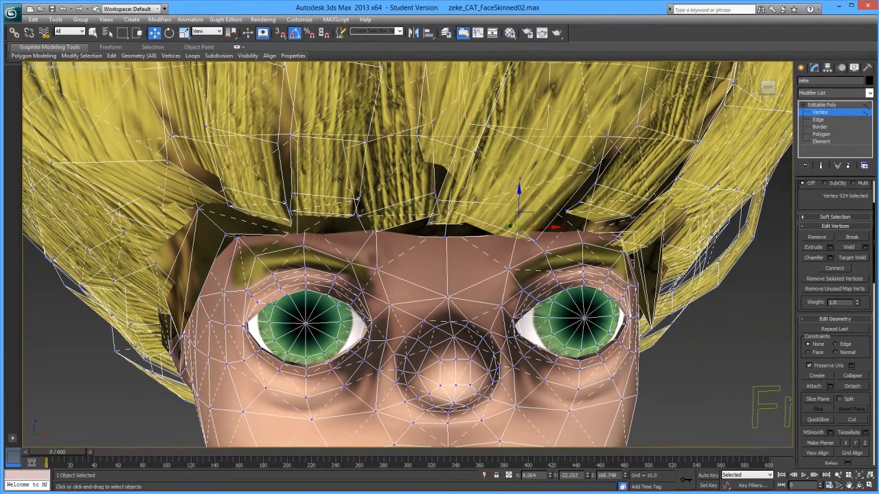
double_click(572, 476)
left_click(376, 232)
double_click(568, 475)
key("ctrl+v")
key("Return")
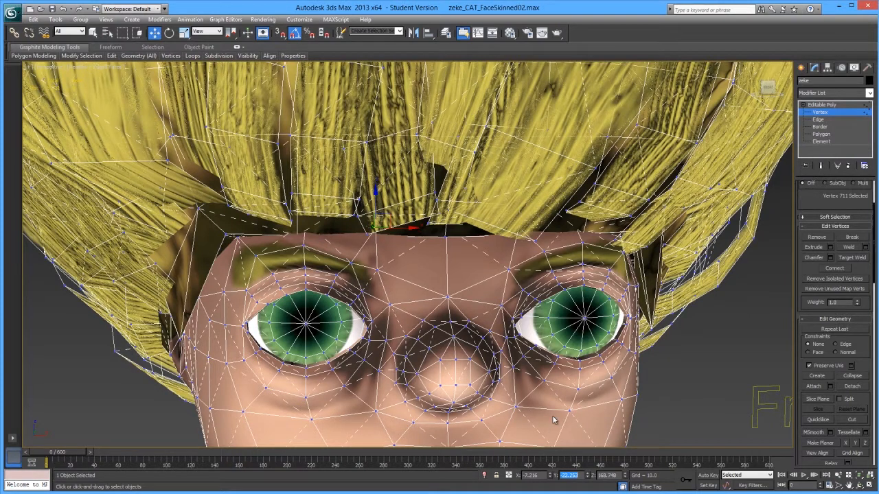
Step: Set the right-side hairline vertex's X position to -8.064, the negative of its opposite vertex's X, and clear the vertex selection
left_click(515, 226)
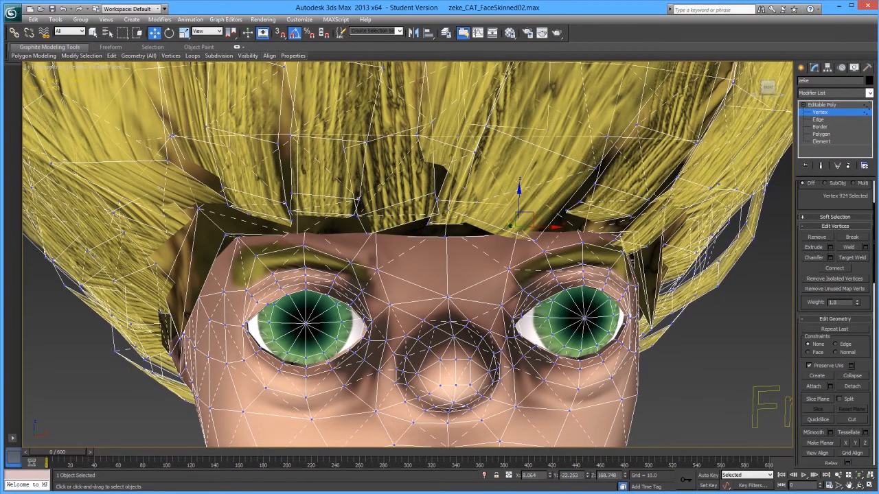
double_click(534, 475)
left_click(375, 228)
double_click(538, 476)
key("Return")
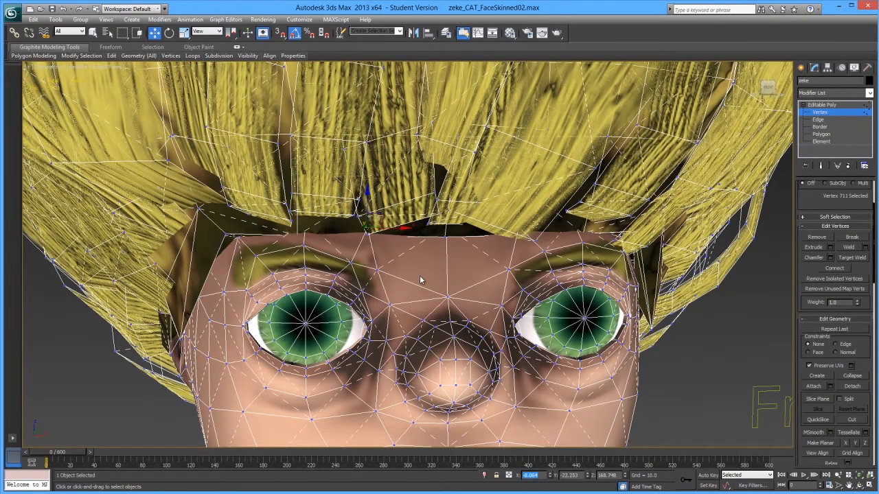
scroll(410, 278, "down", 5)
scroll(472, 341, "up", 1)
left_click(524, 353)
middle_click_drag(492, 347, 497, 317, "alt")
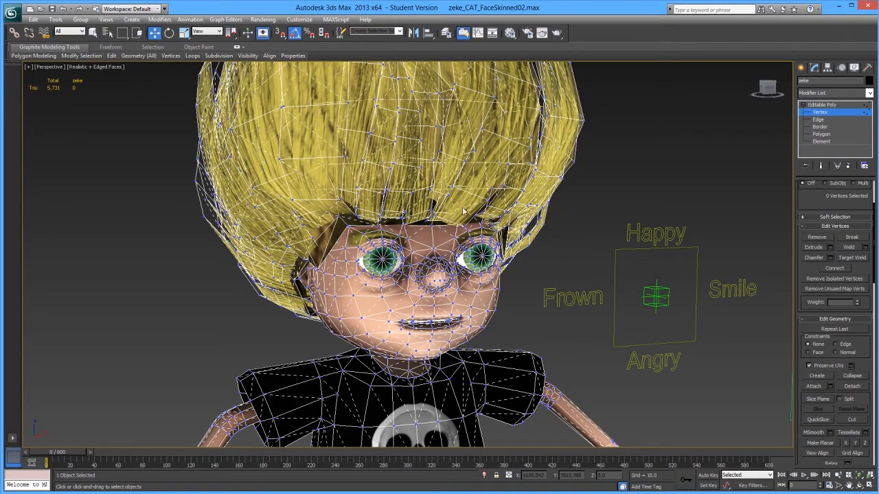
right_click(824, 149)
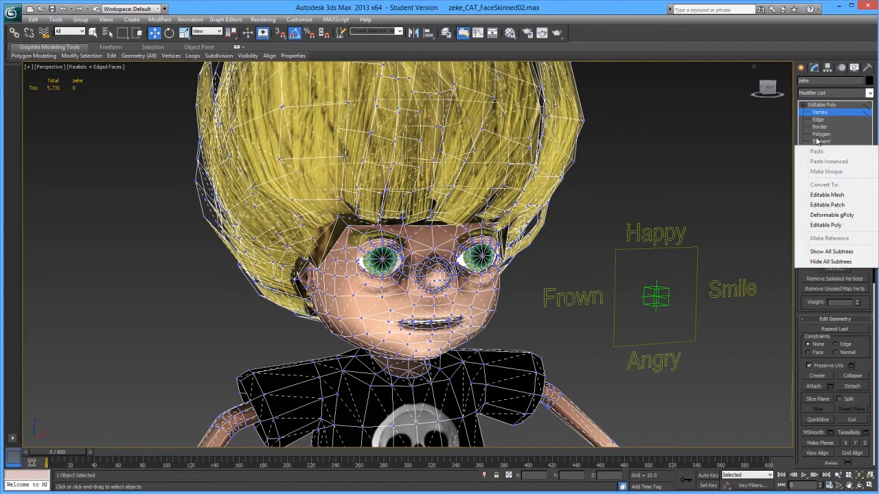
left_click(821, 105)
right_click(819, 149)
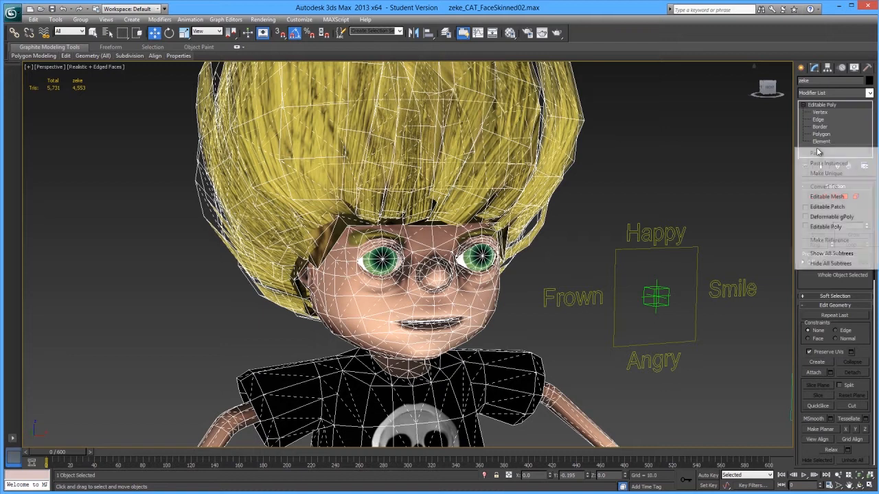
left_click(817, 105)
right_click(820, 109)
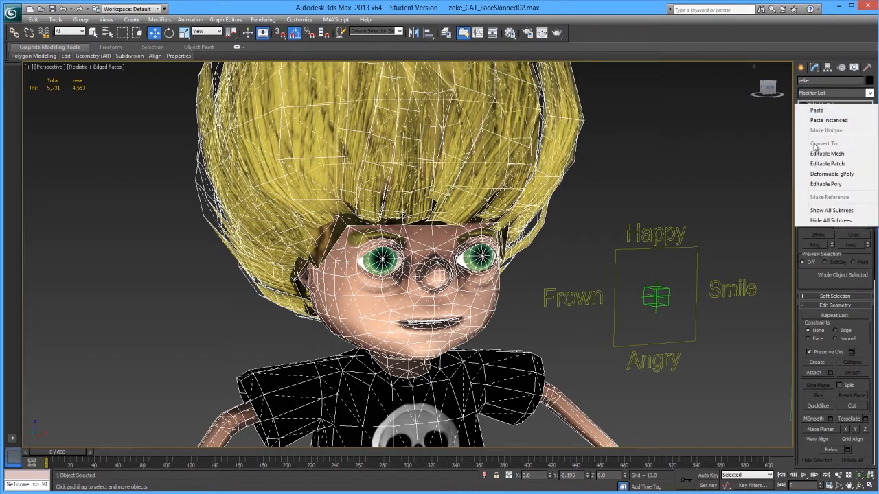
left_click(756, 143)
left_click(478, 277)
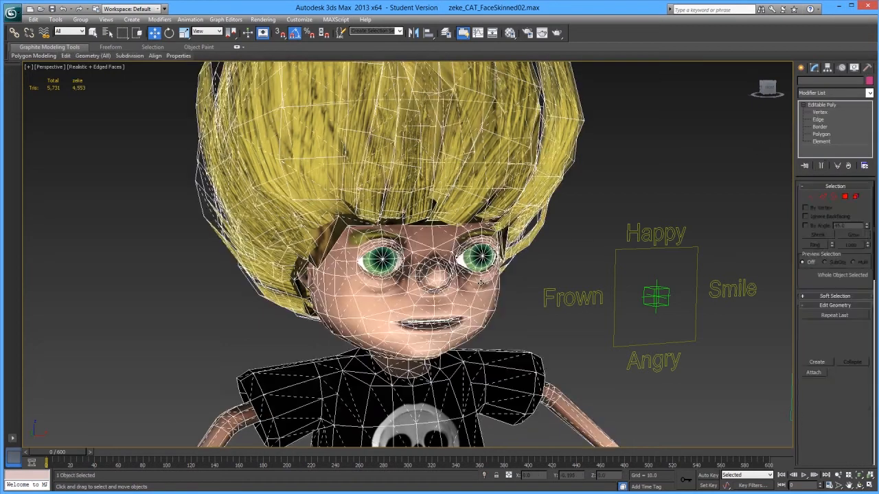
right_click(814, 148)
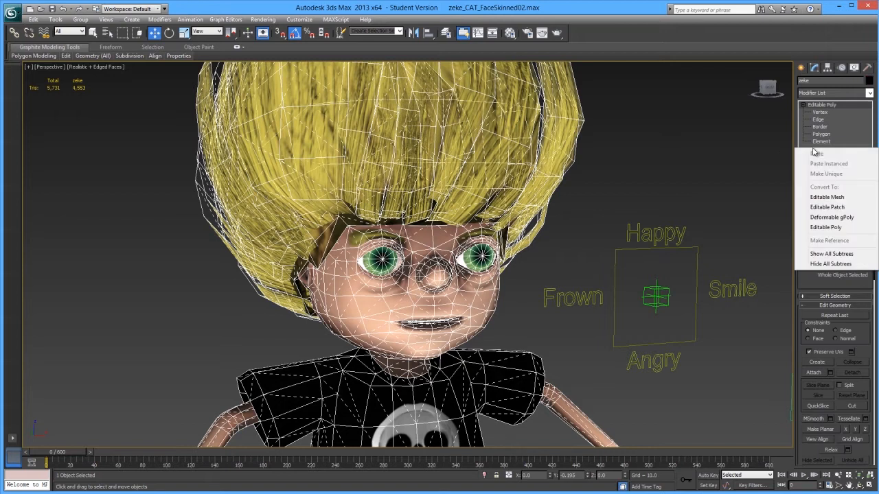
left_click(821, 111)
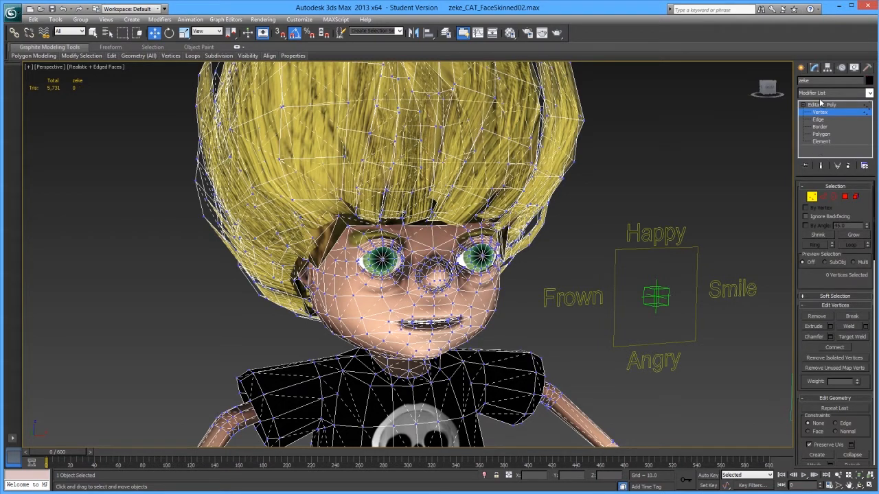
left_click(820, 111)
right_click(820, 151)
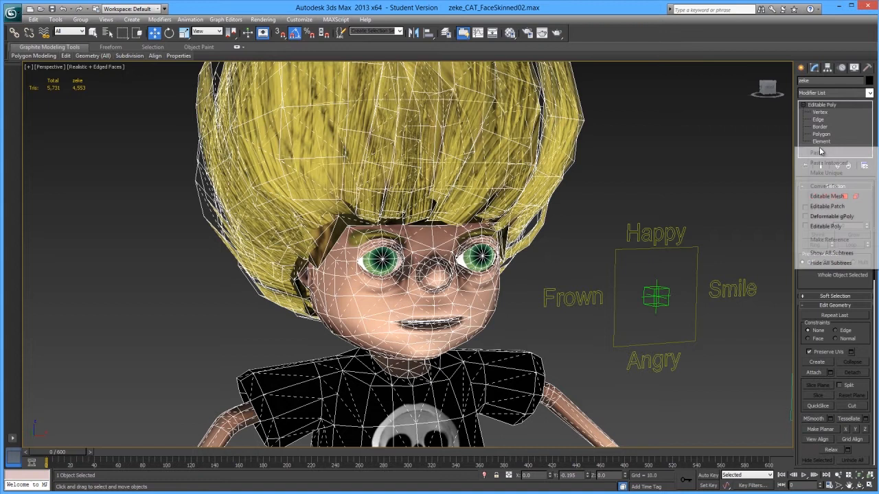
left_click(761, 152)
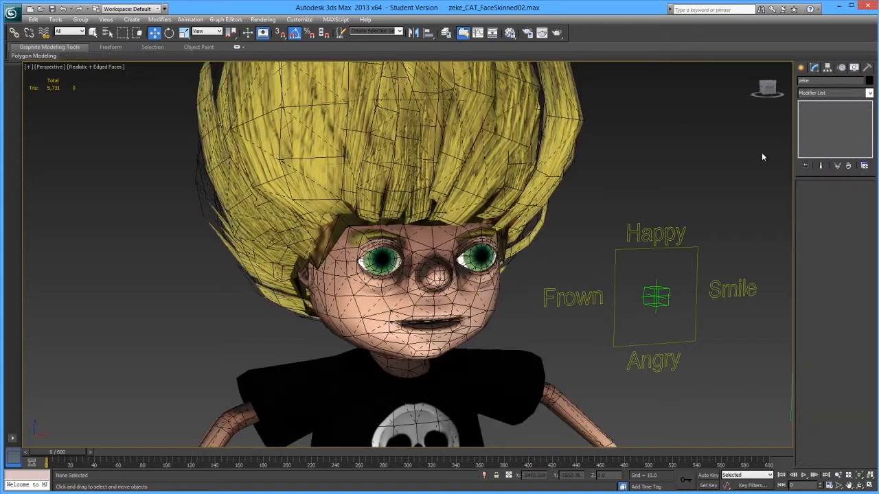
left_click(515, 192)
right_click(819, 151)
left_click(820, 150)
right_click(817, 148)
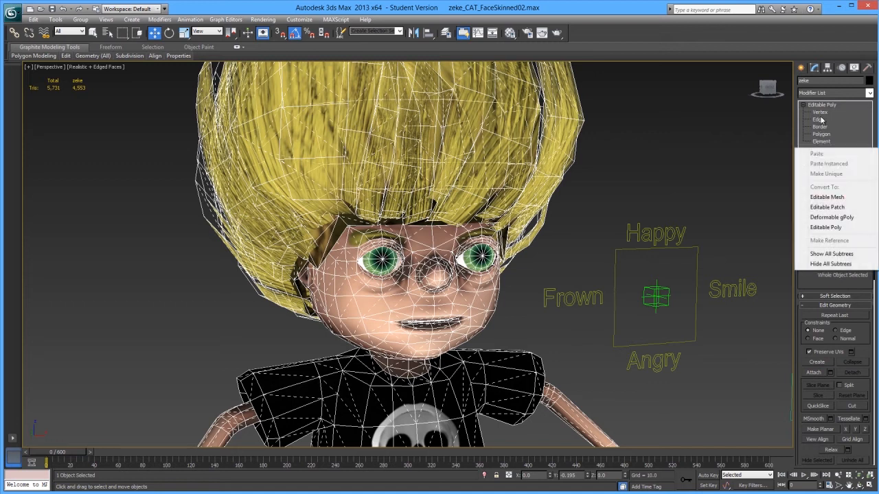
left_click(815, 142)
Step: Hide the Editable Poly's sub-object levels and paste the copied Skin modifier above it on the Zeke mesh
left_click(802, 106)
right_click(813, 123)
left_click(818, 129)
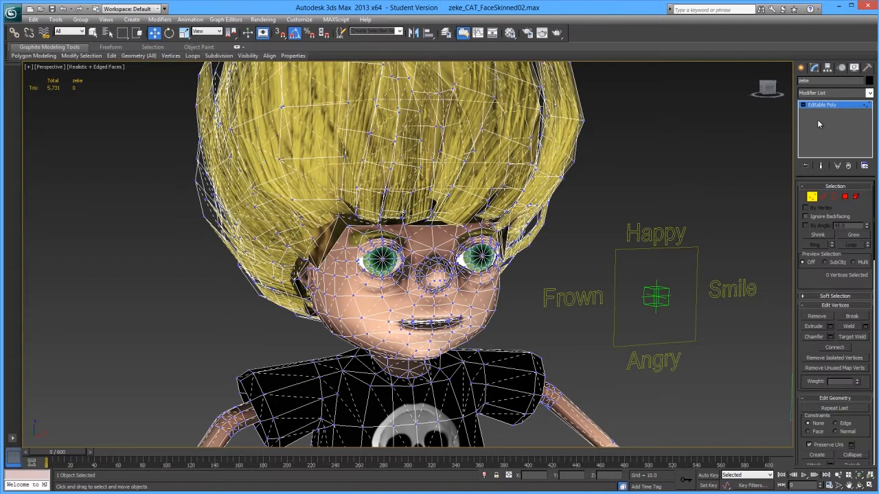
right_click(816, 119)
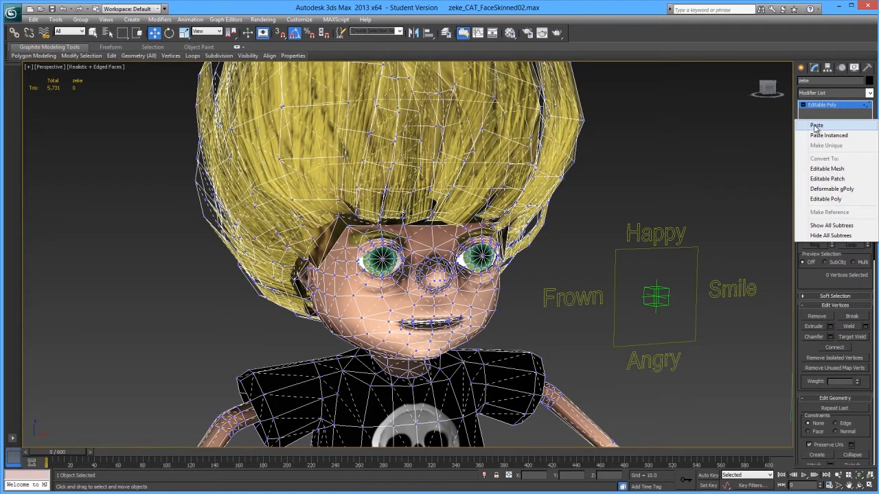
left_click(816, 126)
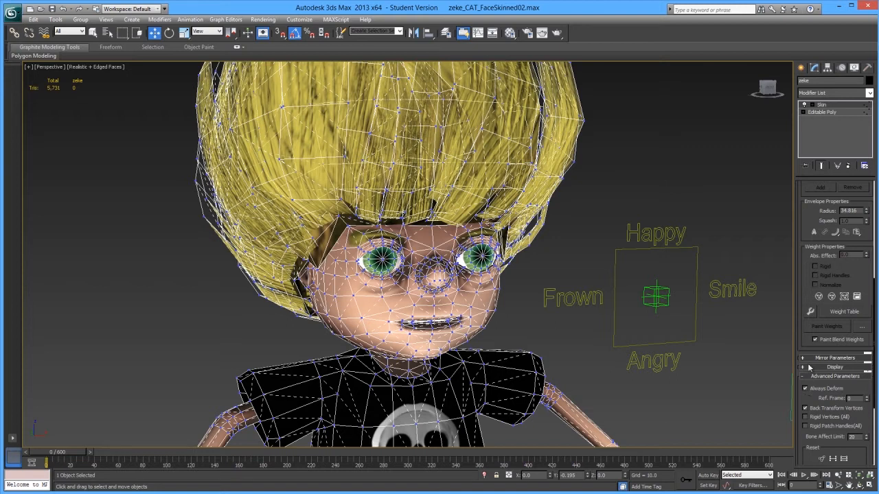
Step: Reselect the Zeke mesh after selecting the Emotions helper, and collapse its entire modifier stack, including the pasted Skin
middle_click_drag(682, 222, 674, 213)
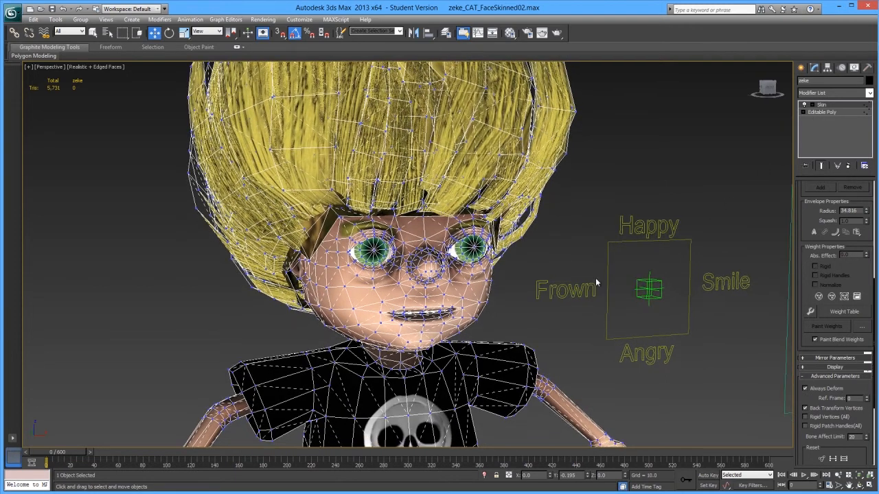
left_click(648, 290)
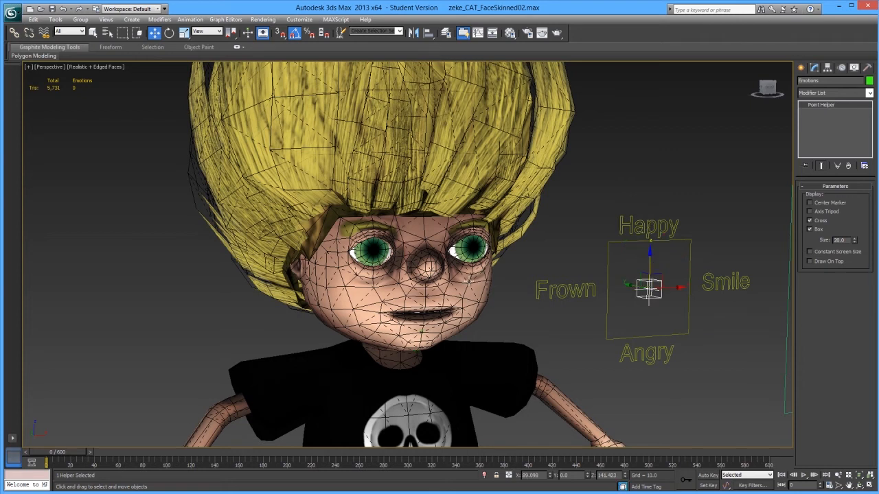
left_click(468, 280)
right_click(828, 107)
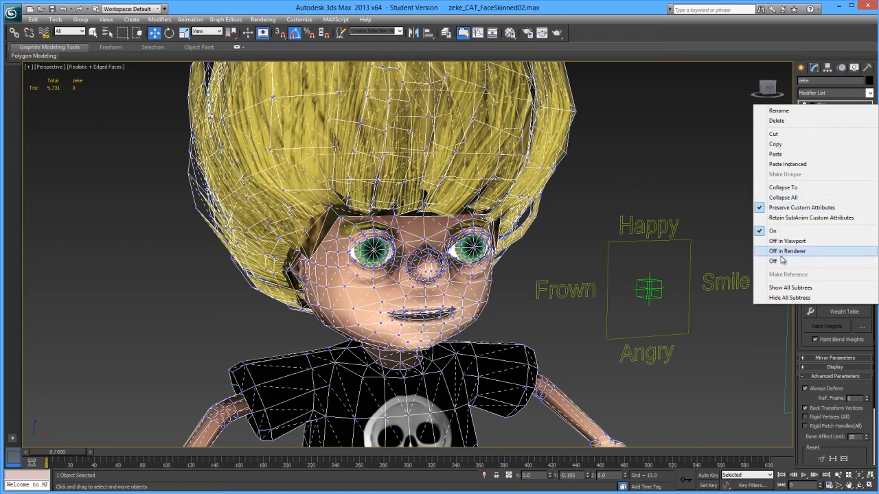
left_click(791, 198)
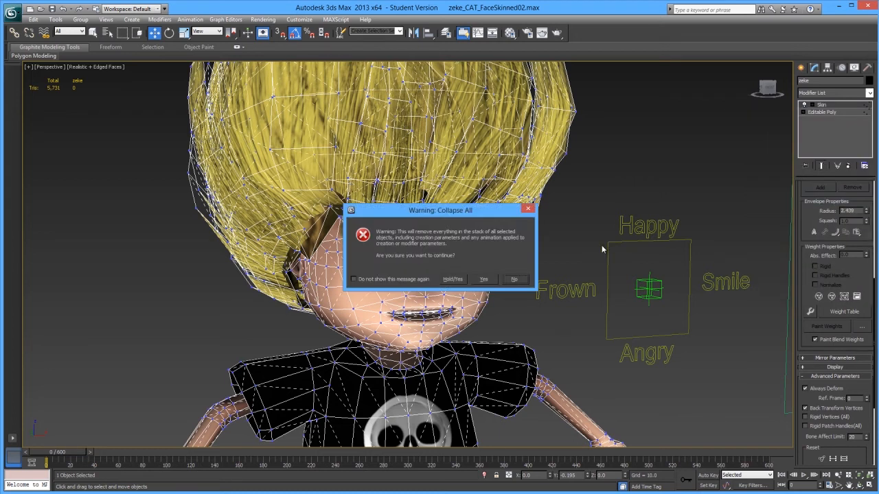
left_click(484, 280)
Step: Paste the copied Skin modifier onto the collapsed Zeke mesh and turn on its Always Deform option
right_click(824, 123)
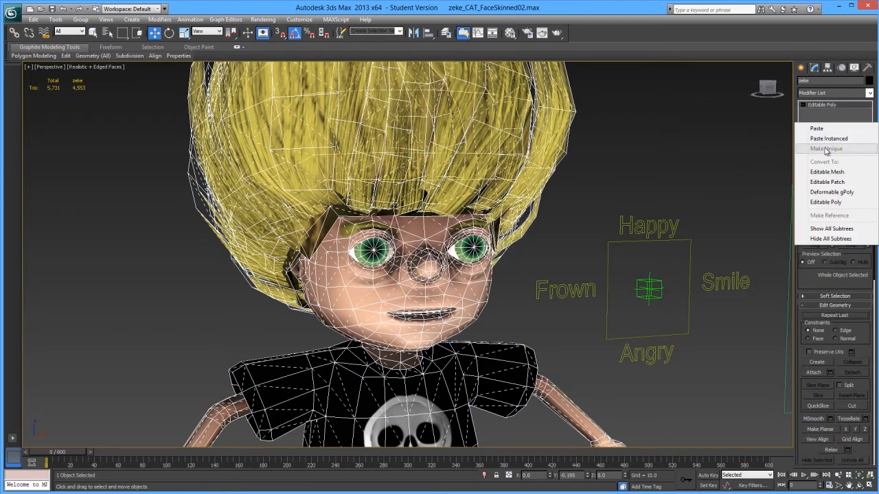
left_click(826, 128)
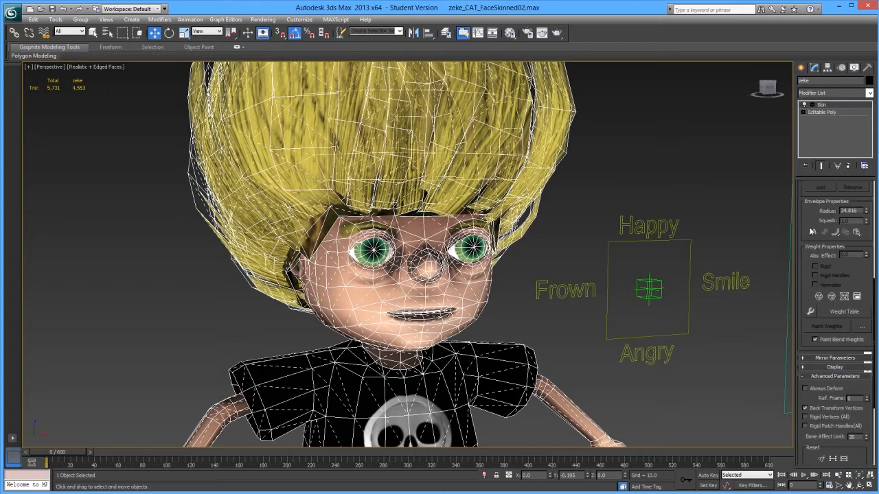
left_click(817, 389)
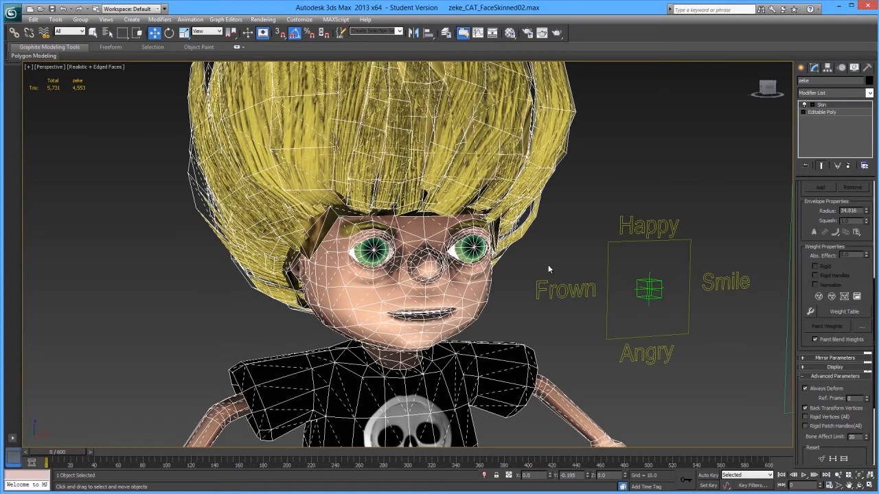
Step: Move the Emotions helper inside the facial control square to test how the re-skinned face deforms
left_click(650, 288)
mouse_move(653, 269)
left_mouse_down()
mouse_move(657, 221)
mouse_move(654, 290)
mouse_move(655, 188)
mouse_move(656, 295)
mouse_move(656, 206)
mouse_move(657, 278)
mouse_move(659, 212)
mouse_move(664, 266)
left_mouse_up()
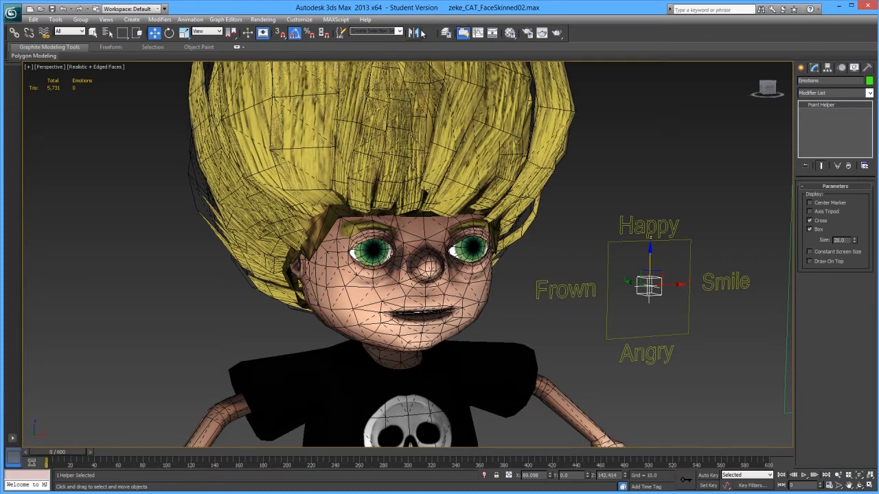